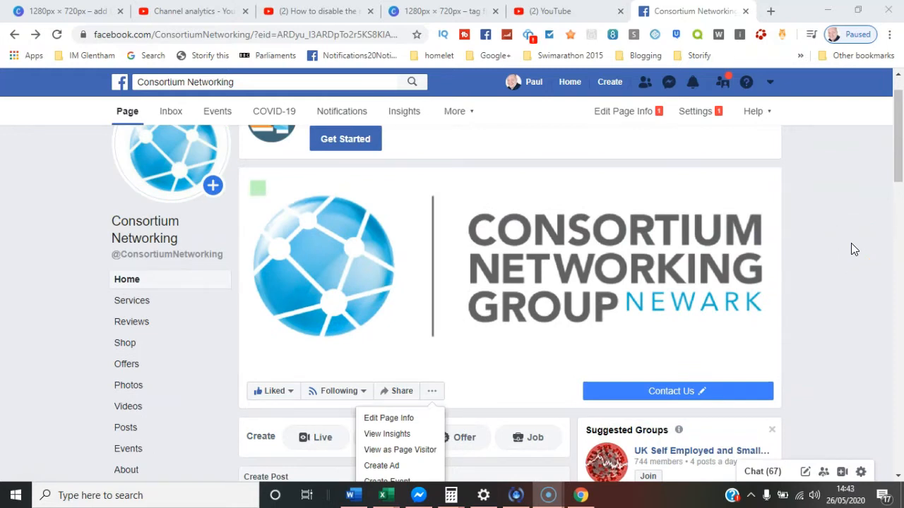
View the Consortium Networking page as a visitor, check its contact and message buttons, and return to the management view.
left_click(678, 391)
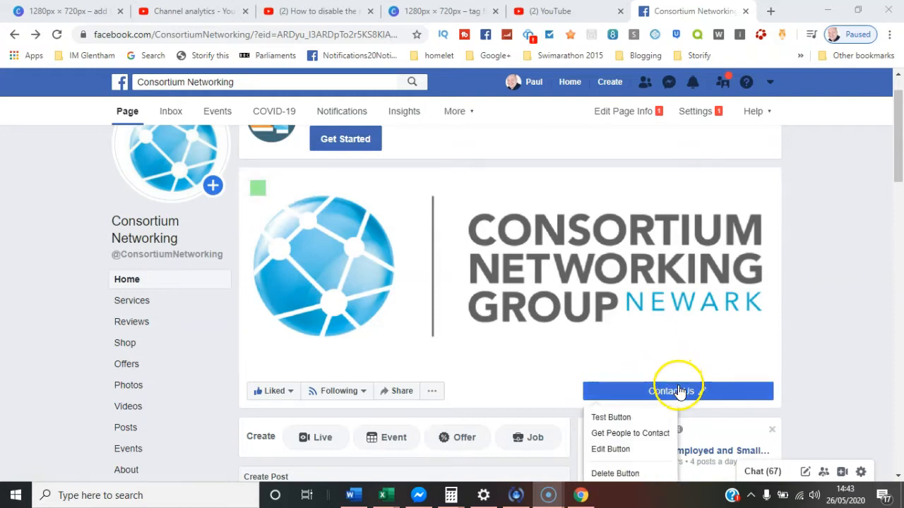
left_click(679, 392)
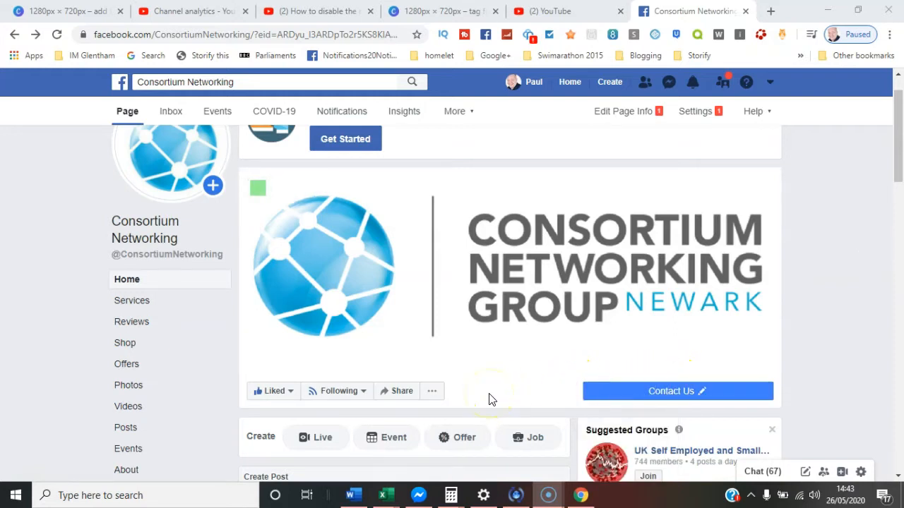
left_click(433, 392)
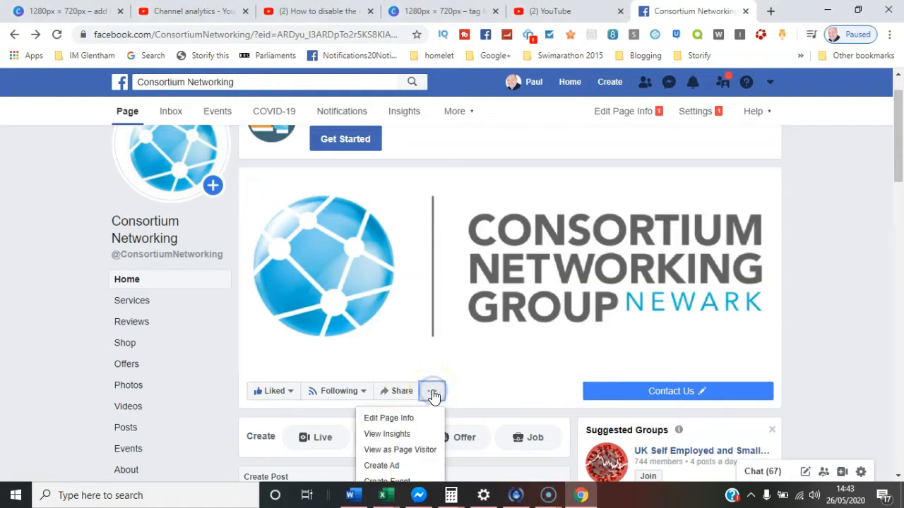
left_click(415, 453)
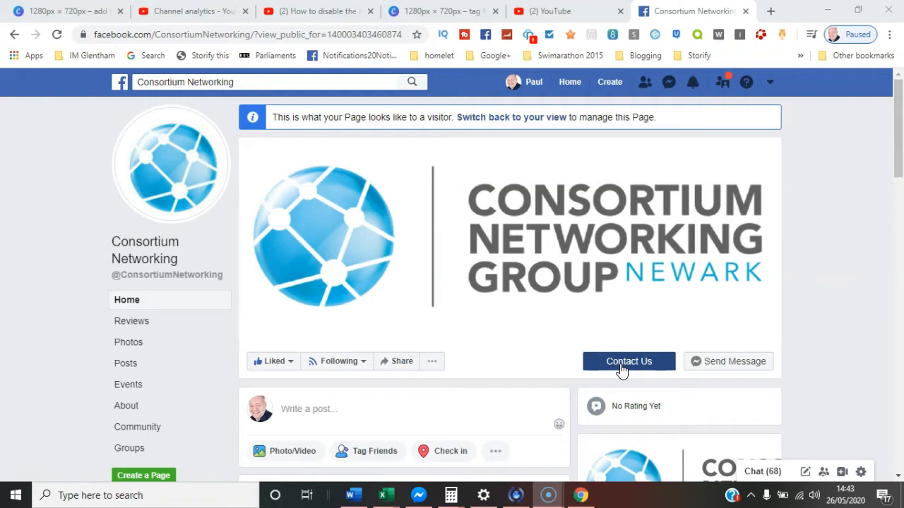
left_click(738, 361)
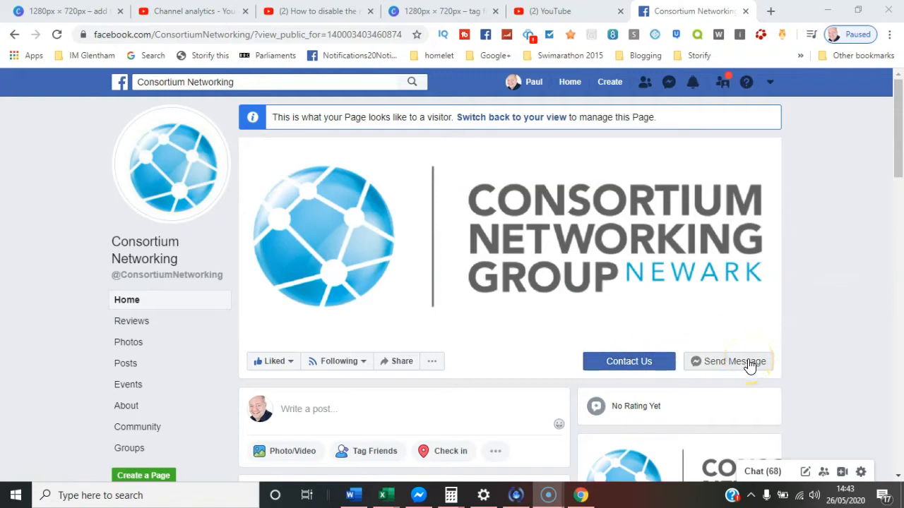
left_click(519, 118)
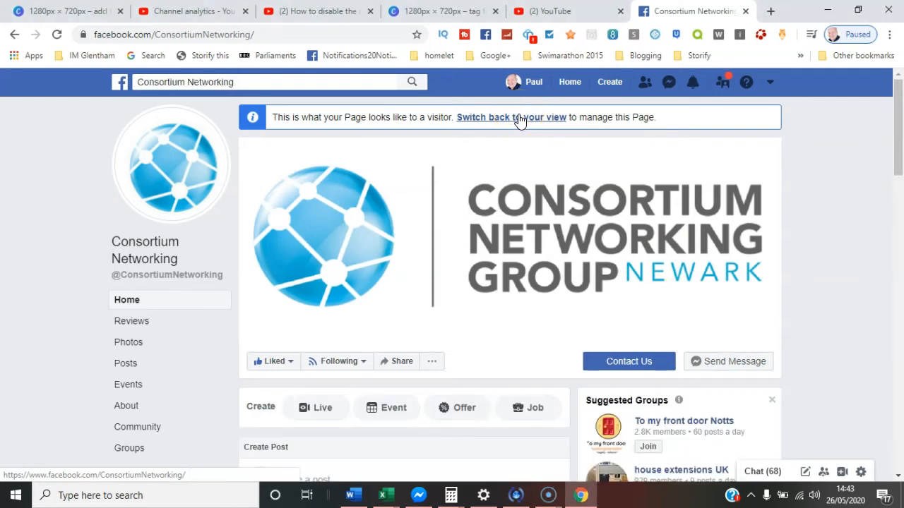
left_click(517, 117)
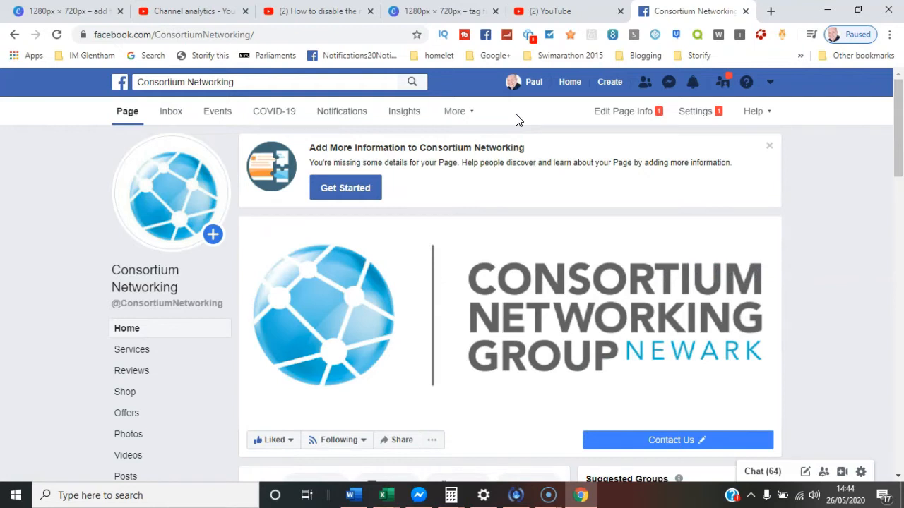
Turn off the option allowing people to contact the page privately in the general page settings and save the change.
left_click(709, 112)
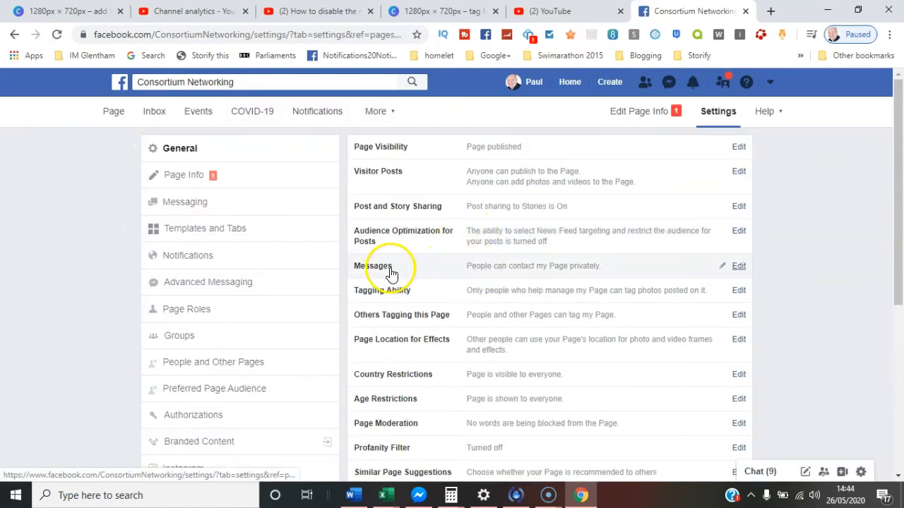
left_click(738, 267)
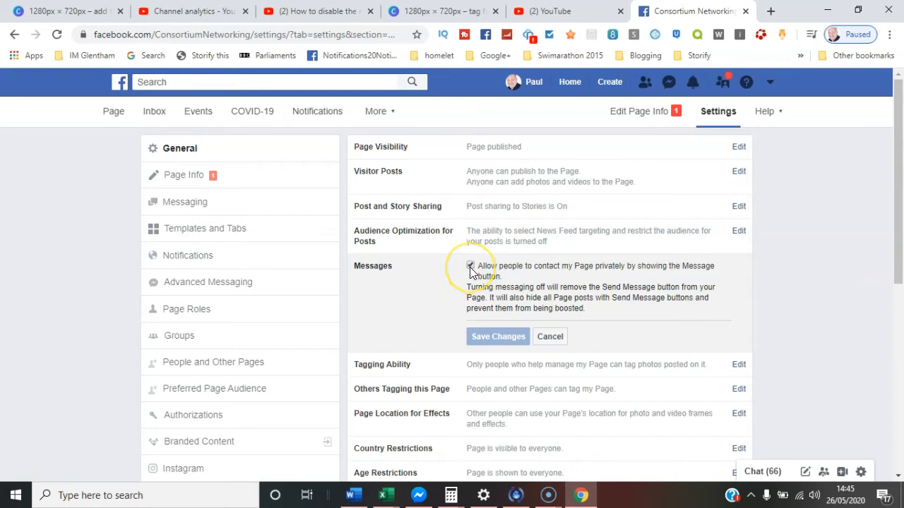
left_click(470, 267)
left_click(500, 338)
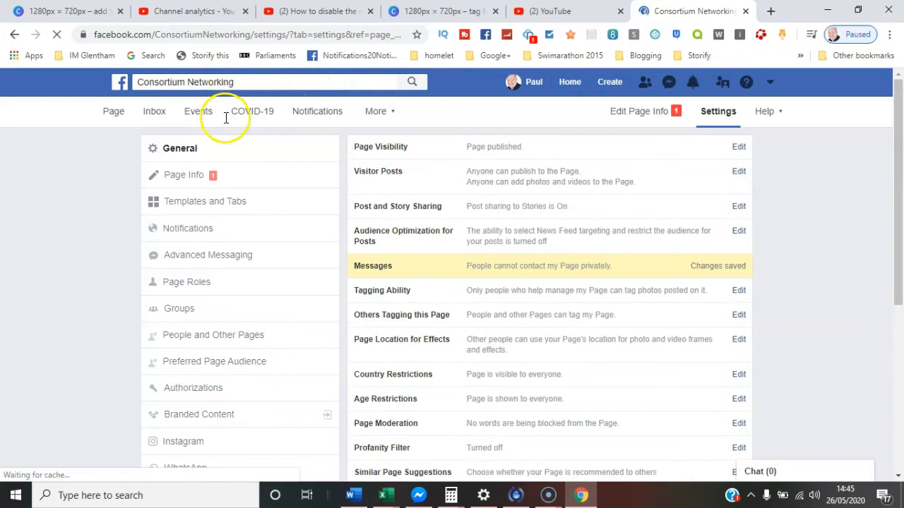
Return from the settings to the page, check its buttons as a visitor, and switch back to the management view.
left_click(114, 113)
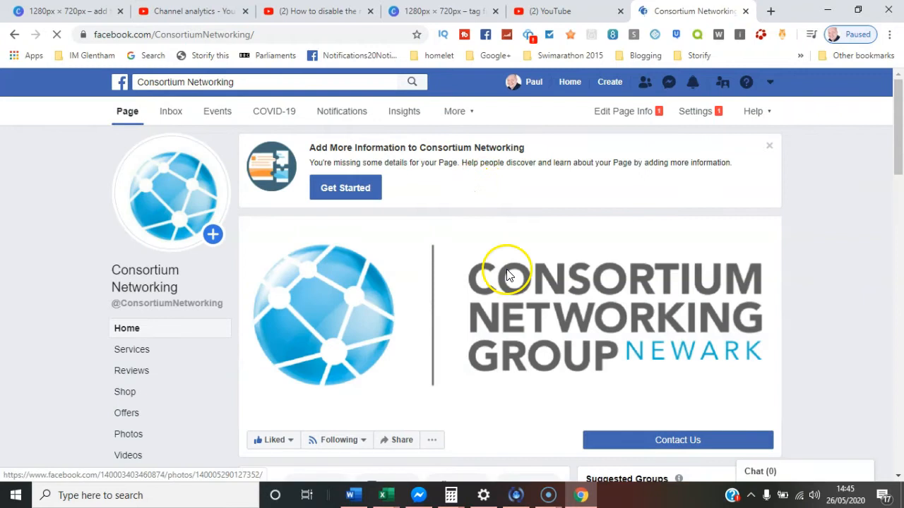
left_click(434, 441)
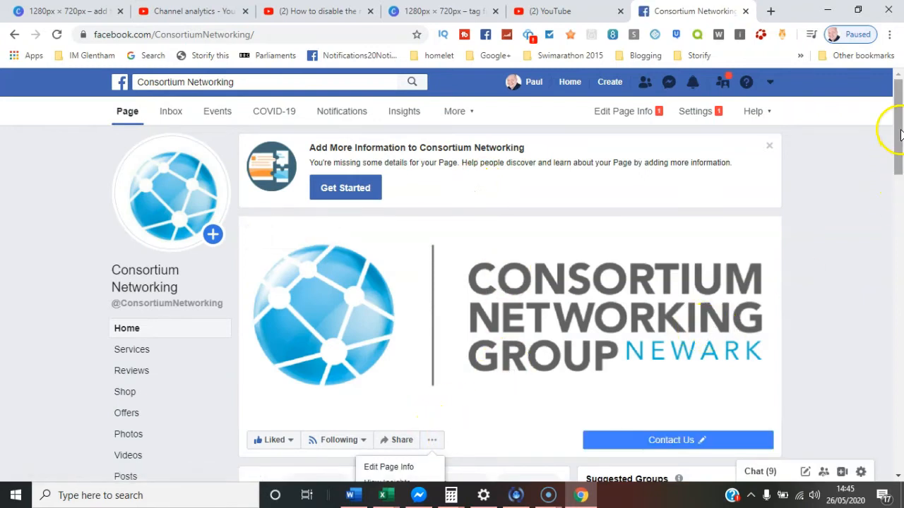
left_click_drag(900, 134, 900, 166)
left_click(432, 359)
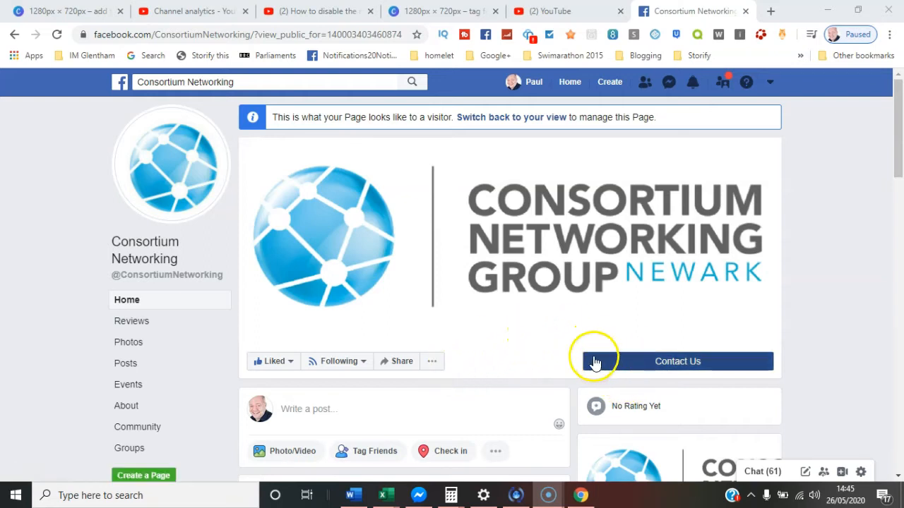
left_click(548, 129)
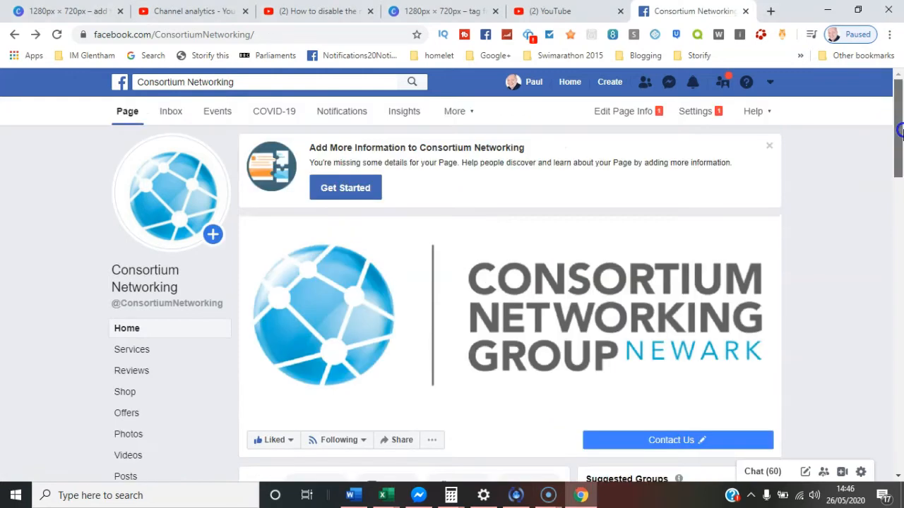
Delete the Contact Us button from below the cover image and view the page as a visitor.
scroll(670, 303, "down", 1)
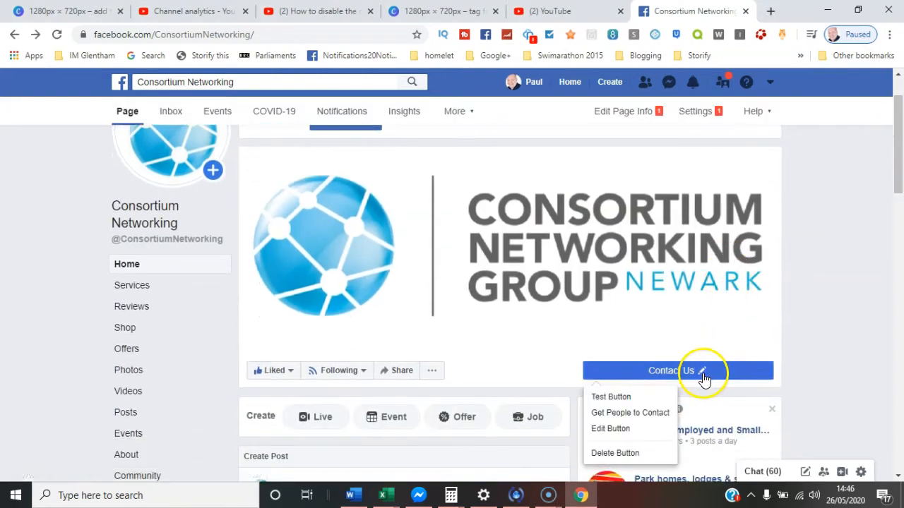
mouse_move(727, 374)
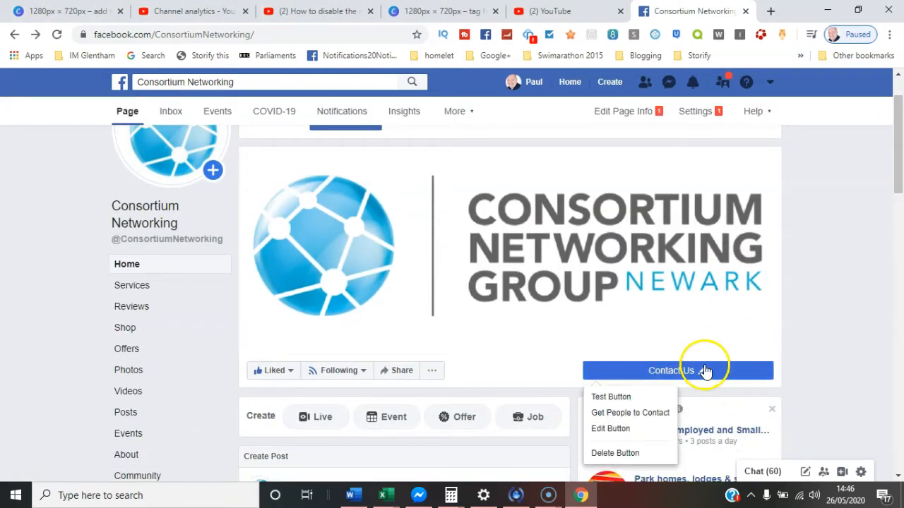
left_click(621, 453)
left_click(557, 252)
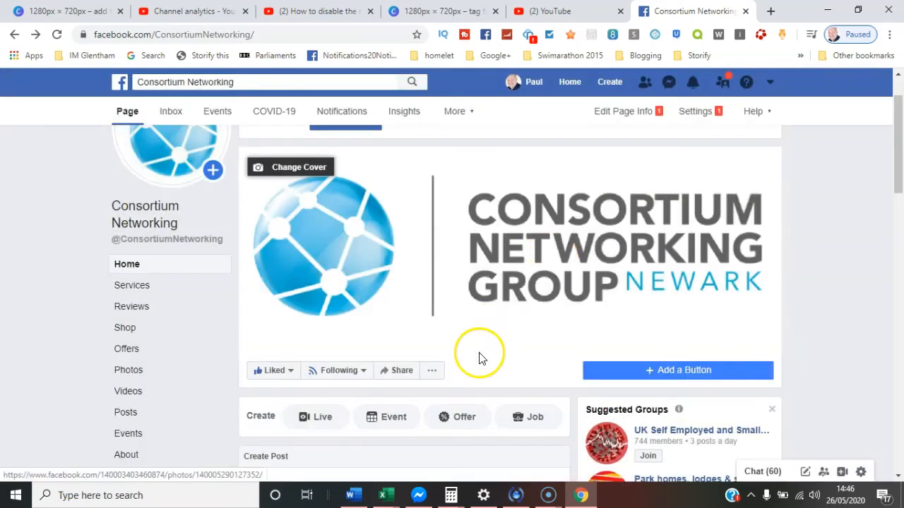
left_click(431, 370)
left_click(416, 432)
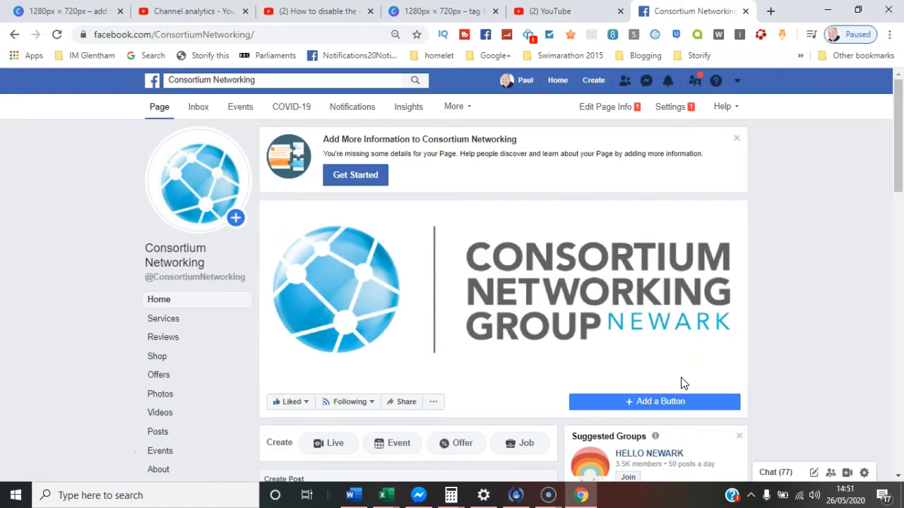
Switch to the new Facebook layout and view the Consortium Networking page as a visitor.
left_click(737, 82)
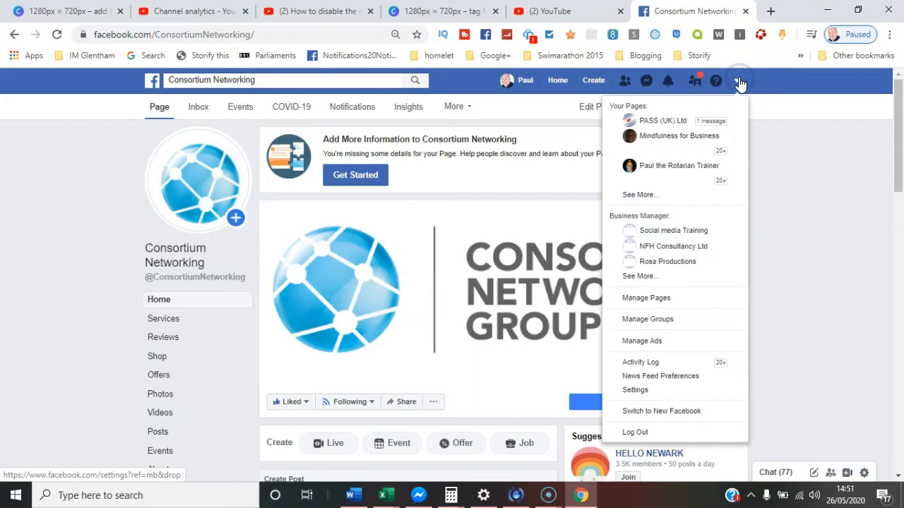
left_click(706, 412)
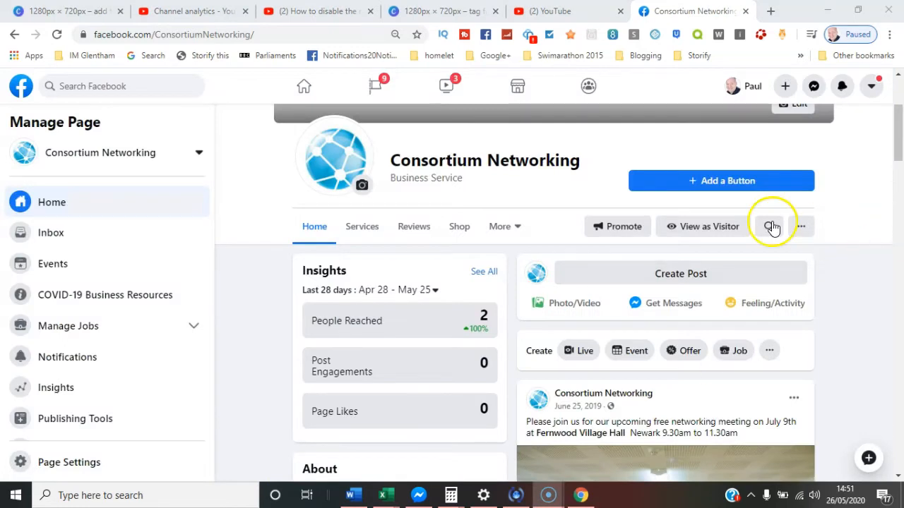
left_click(719, 230)
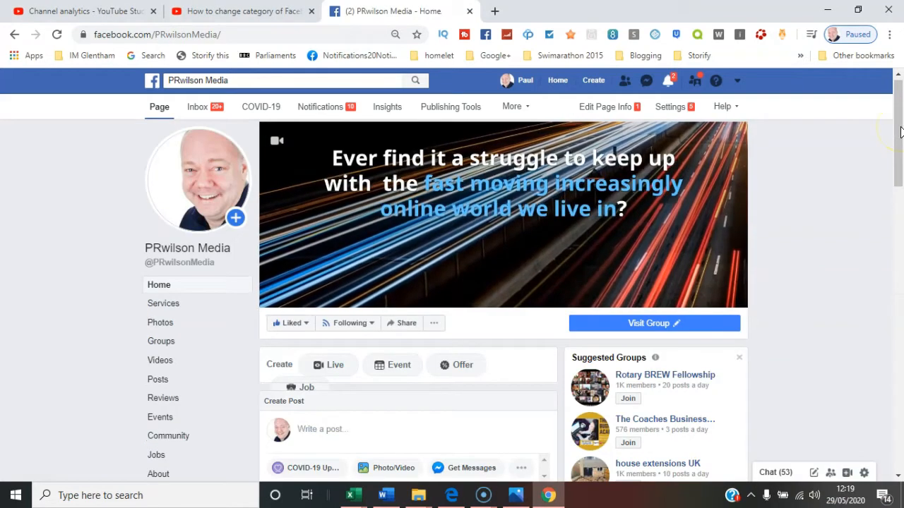
Open the About section of the PRwilson Media page.
left_click(896, 120)
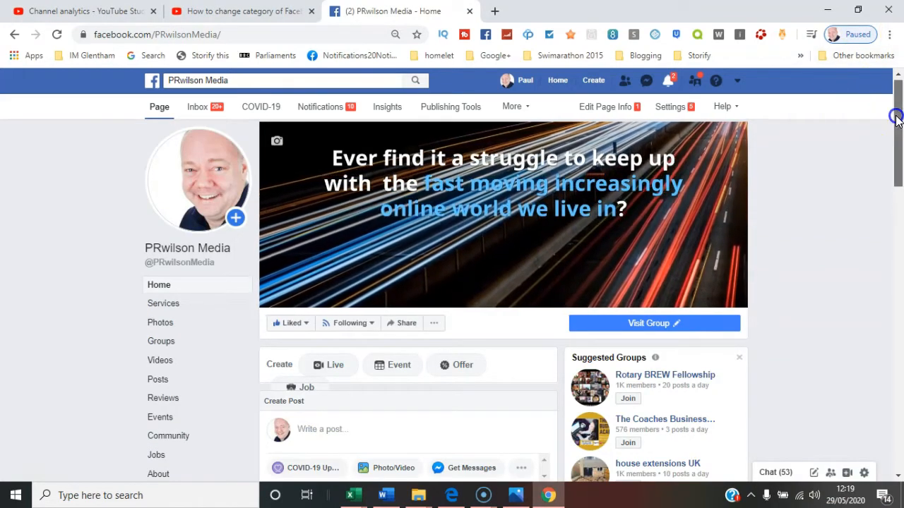
left_click_drag(896, 120, 897, 143)
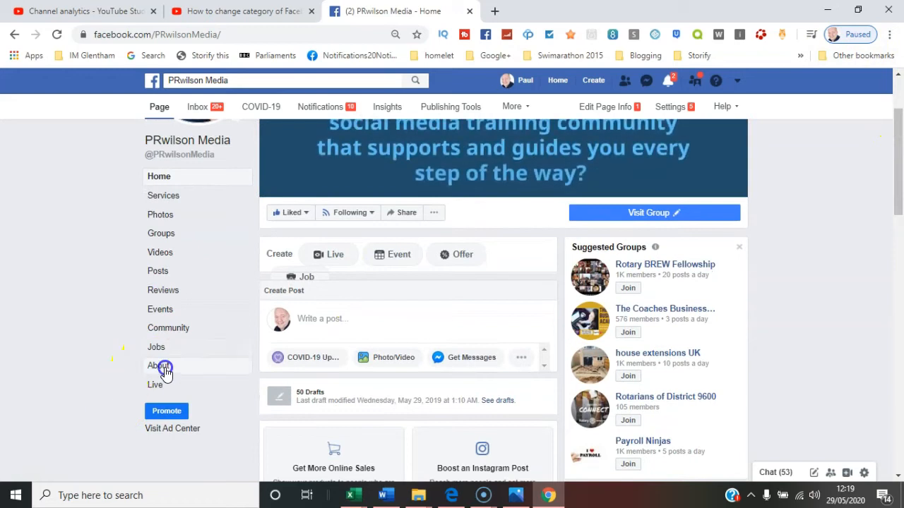
left_click(162, 368)
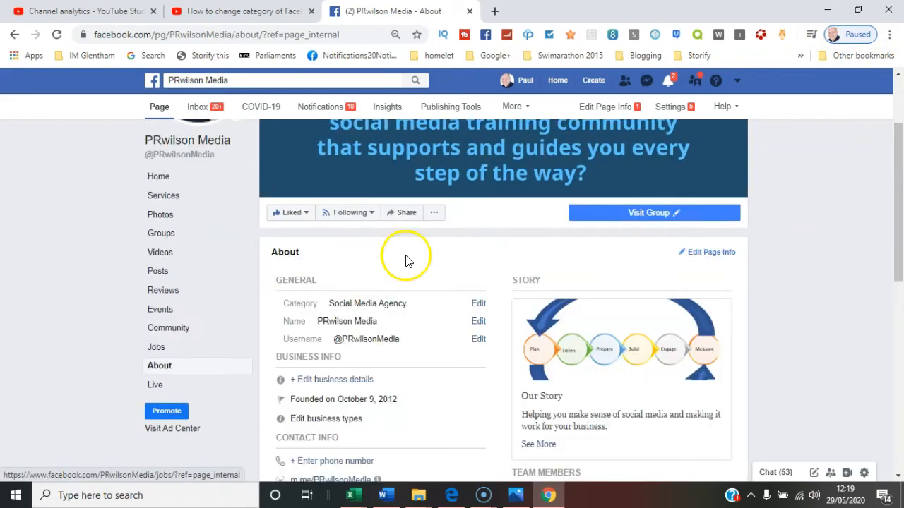
Remove the Social Media Agency and Public Figure categories from the page and add Business Service as its category.
left_click(477, 305)
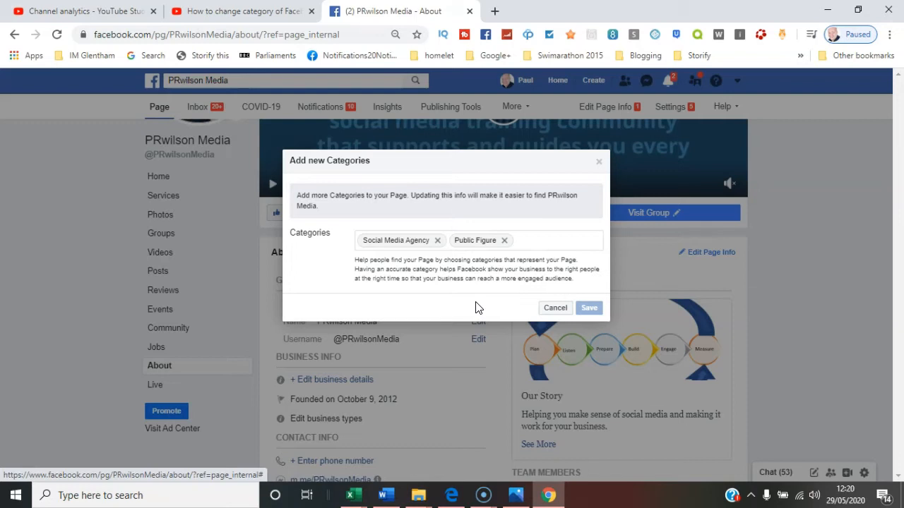
key("alt+p")
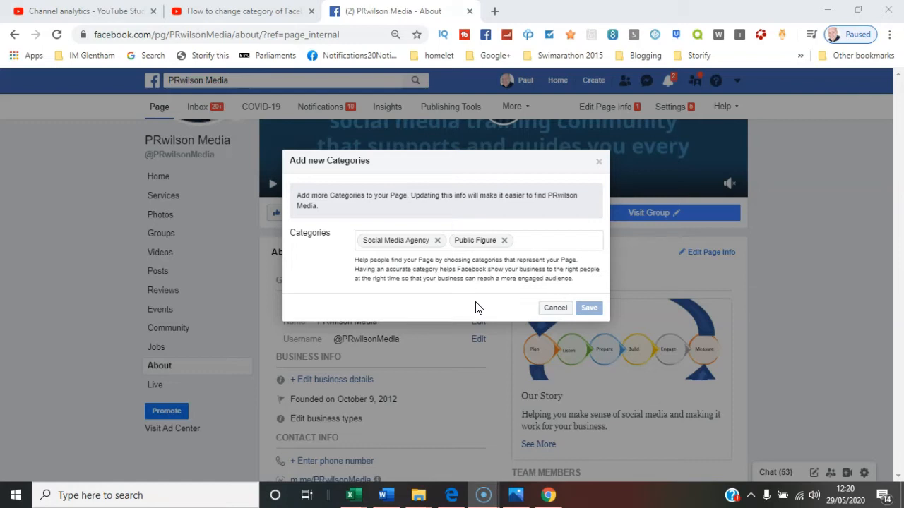
left_click(437, 240)
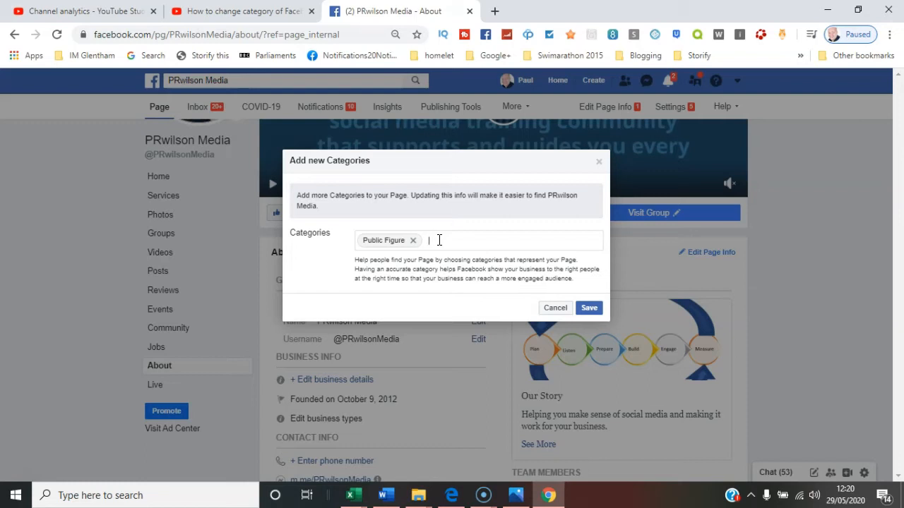
key("BackSpace")
type("busines")
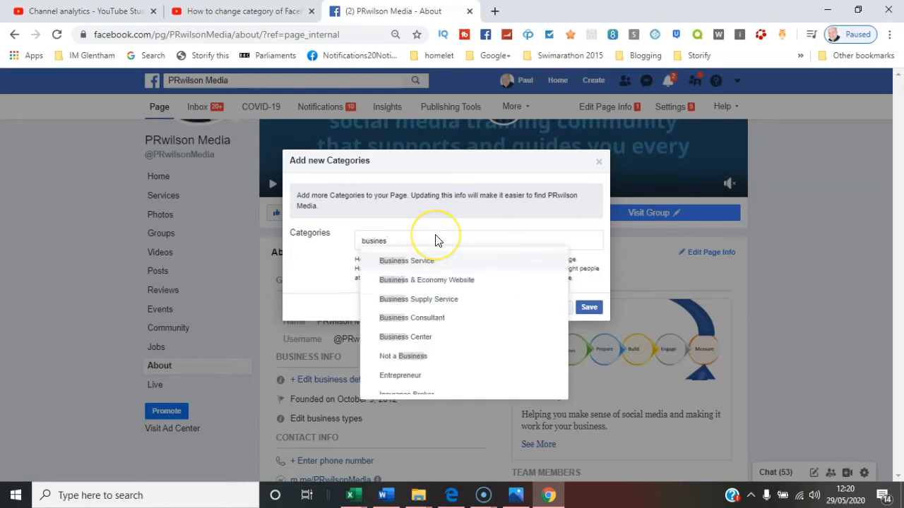
left_click(425, 260)
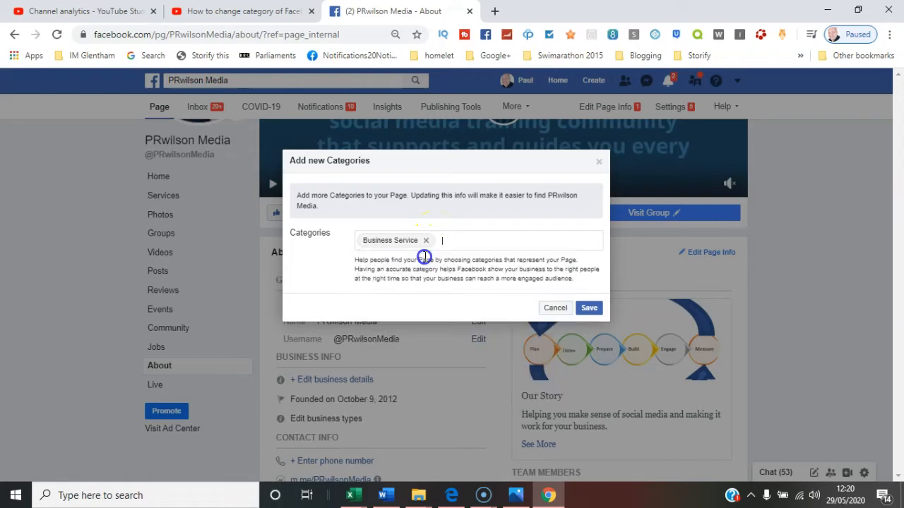
Add Public Figure as a second category, save the categories, and decline adding more page info.
left_click(456, 241)
type("publ")
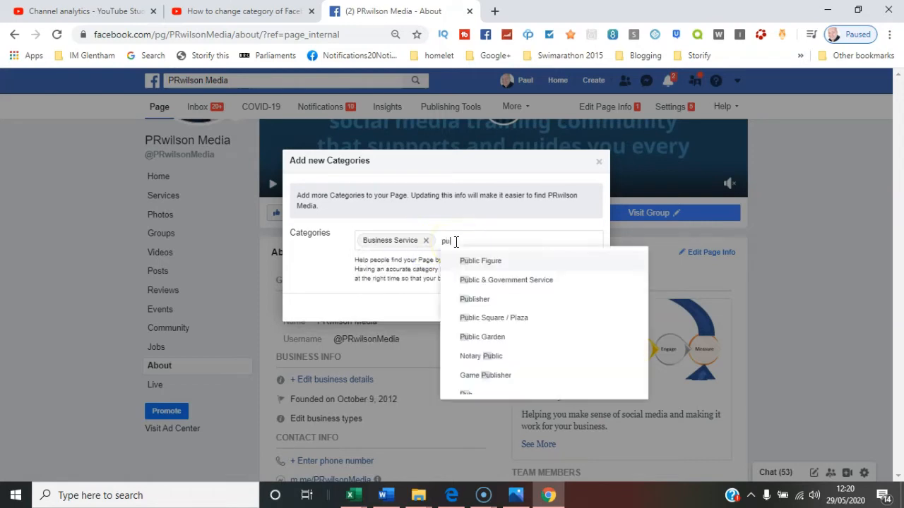
left_click(461, 260)
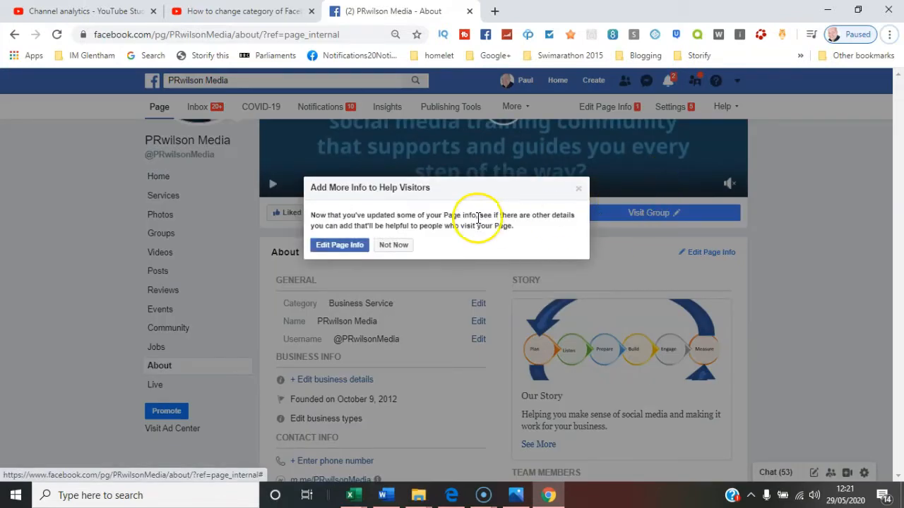
left_click(394, 245)
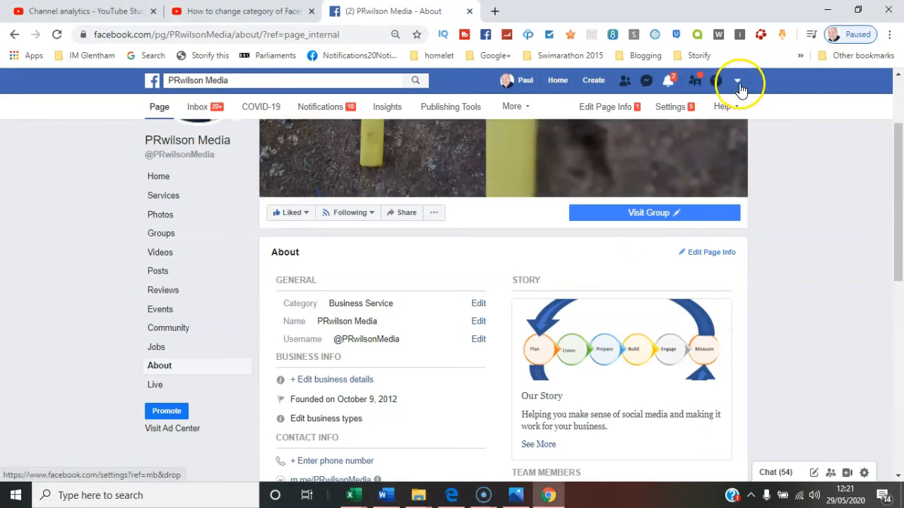
Switch to the new Facebook layout and open the PRwilson Media page's info form by way of its About section.
left_click(736, 81)
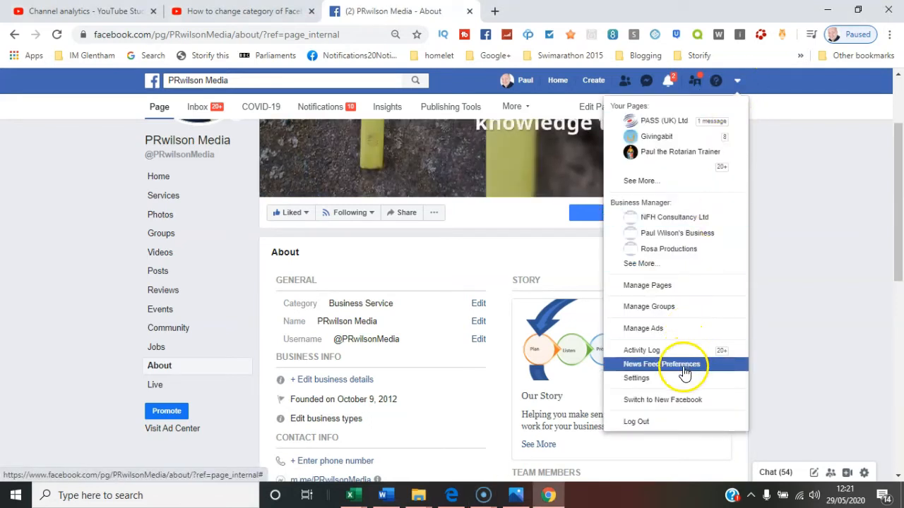
left_click(685, 401)
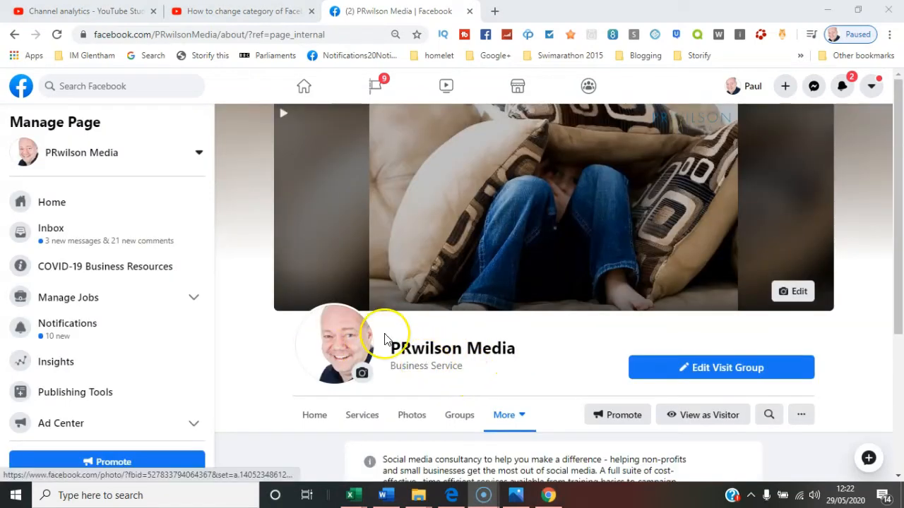
scroll(492, 334, "down", 1)
left_click(494, 329)
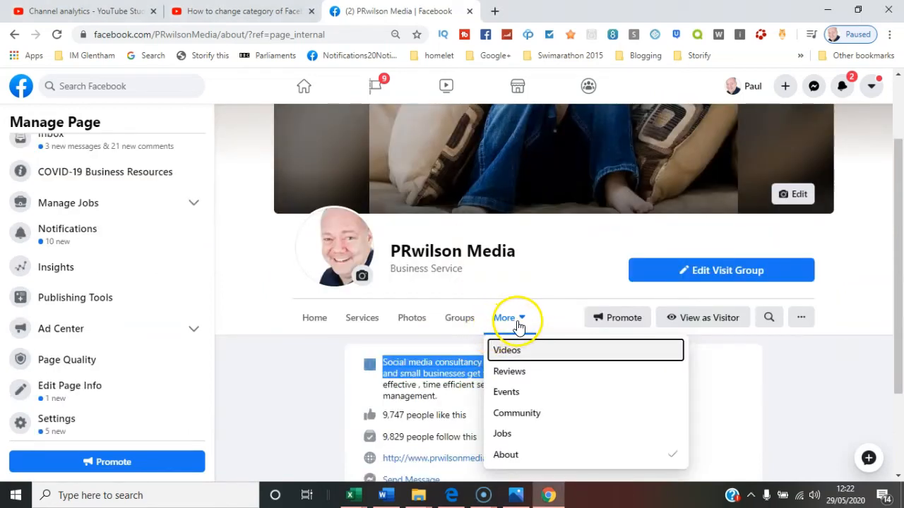
left_click(509, 456)
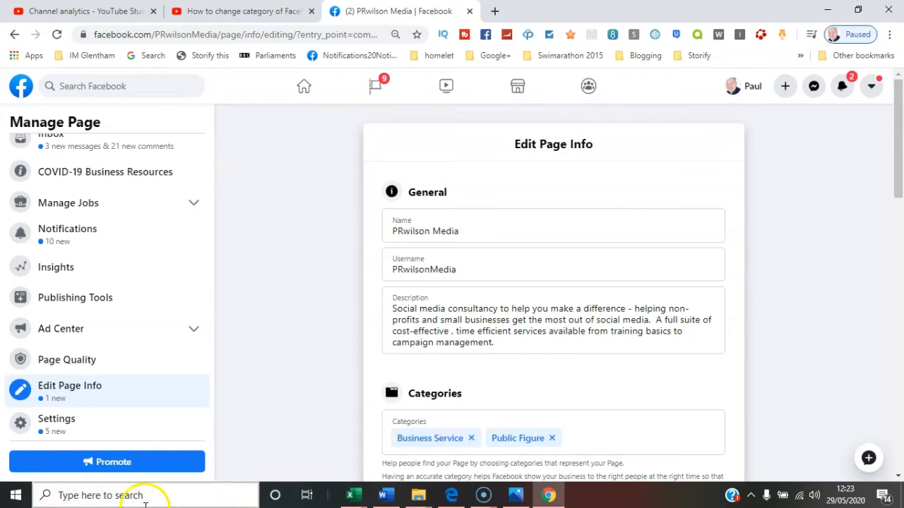
left_click(70, 392)
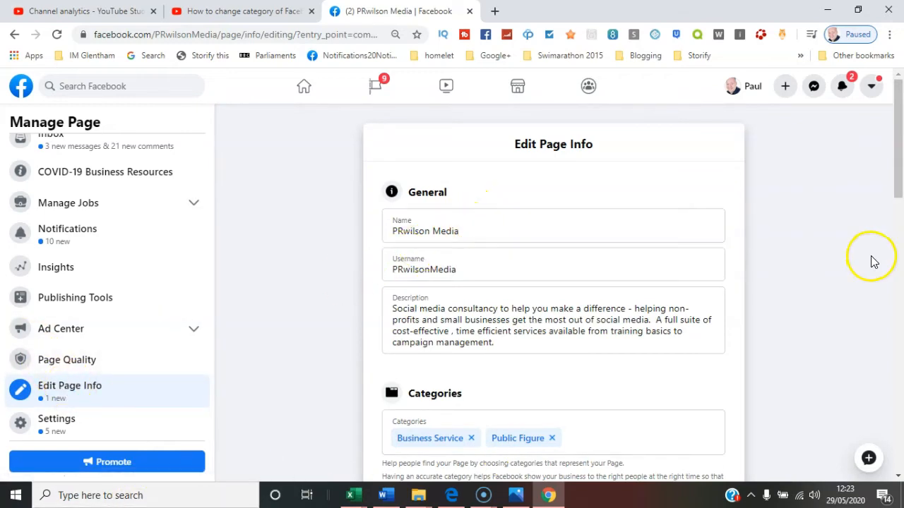
left_click_drag(896, 177, 899, 229)
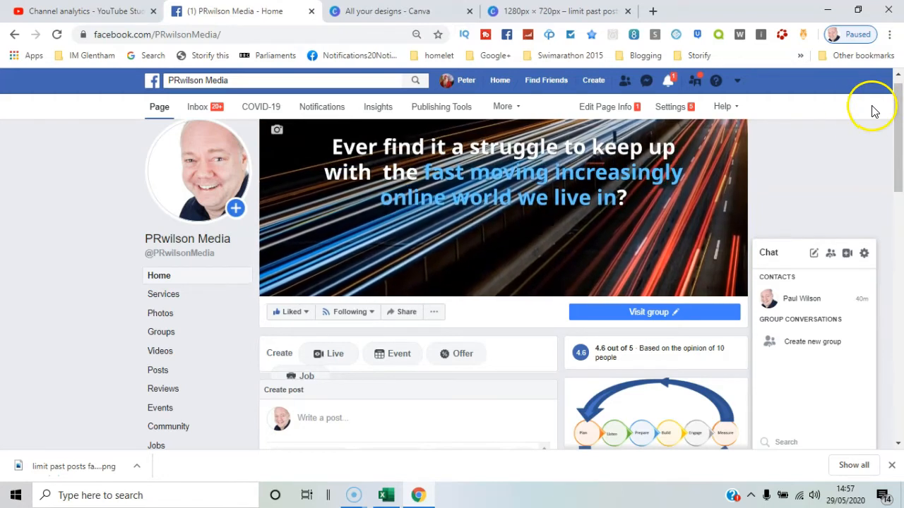
Open the Templates and tabs settings of the PRwilson Media page and bring up the available templates.
left_click(682, 111)
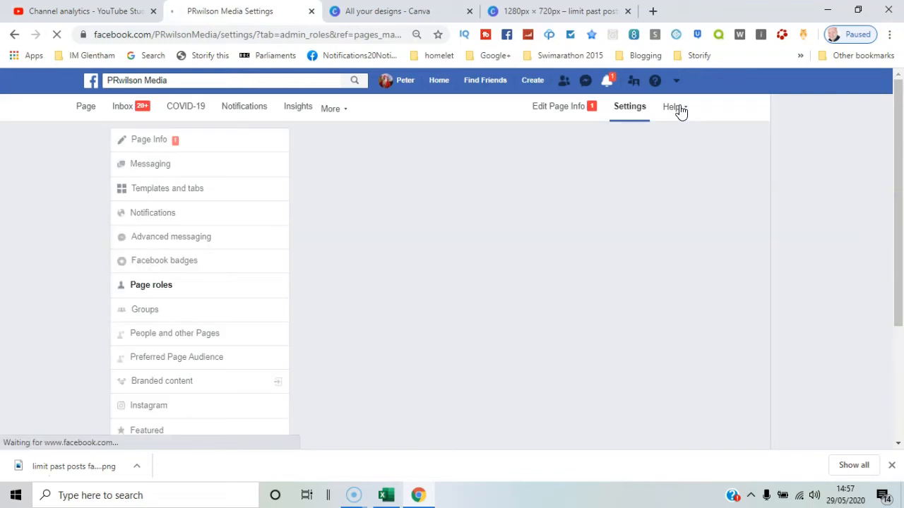
left_click(196, 194)
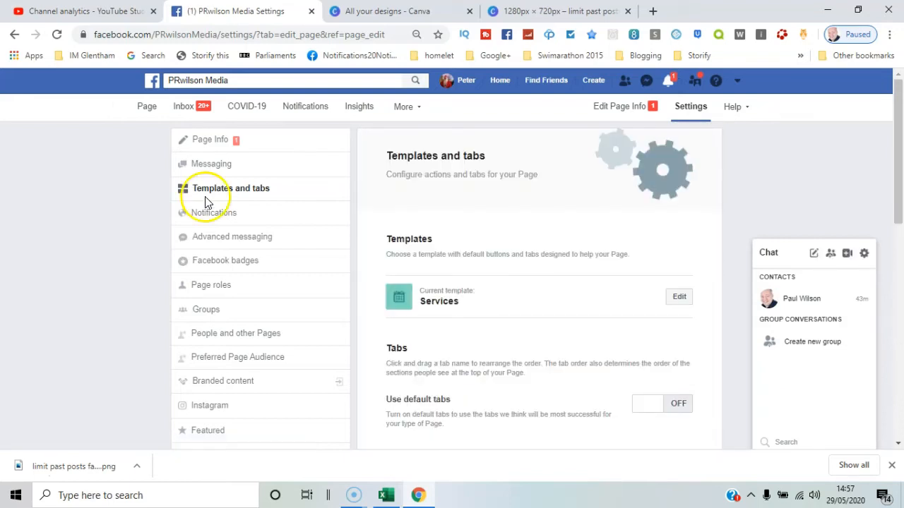
left_click(683, 298)
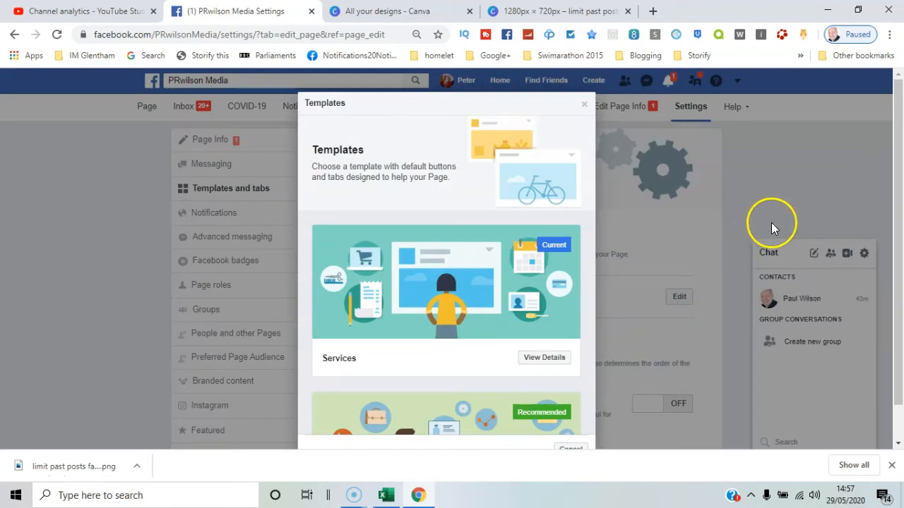
Review the details of the Business template and apply it to the page.
left_click_drag(898, 172, 899, 209)
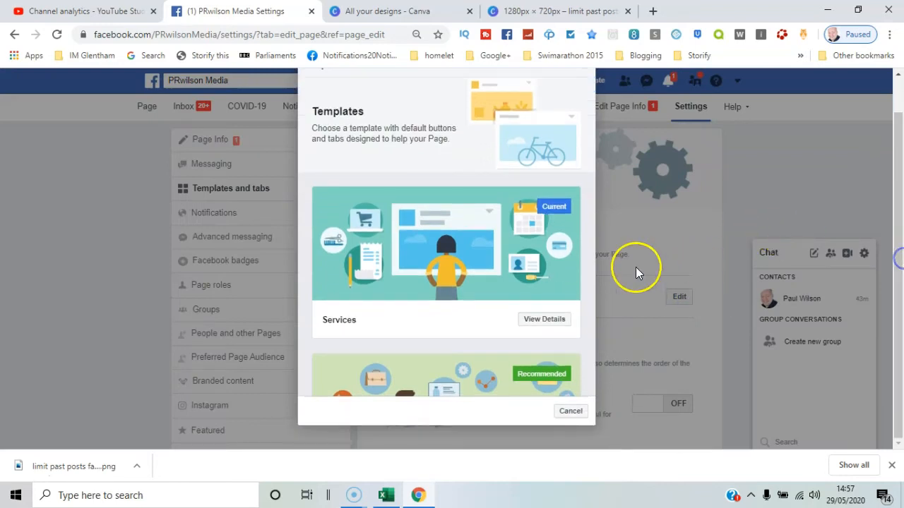
left_click_drag(590, 125, 617, 159)
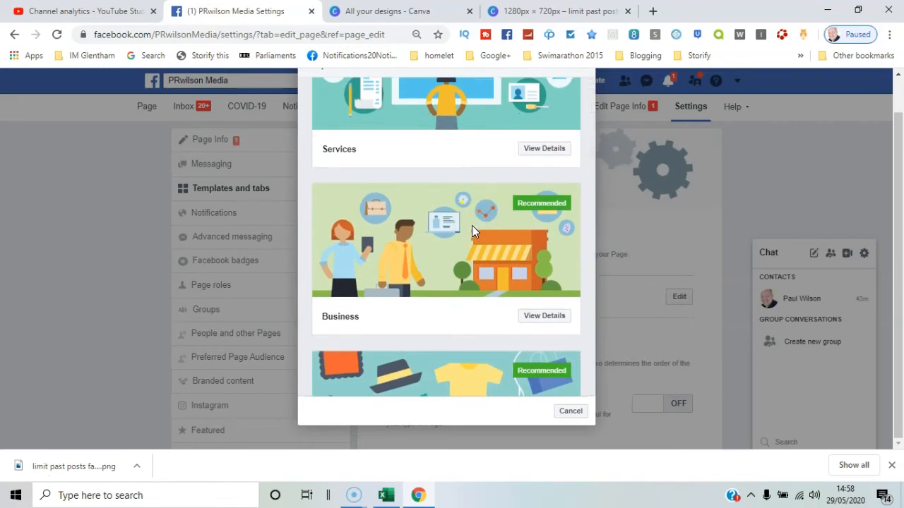
left_click(540, 317)
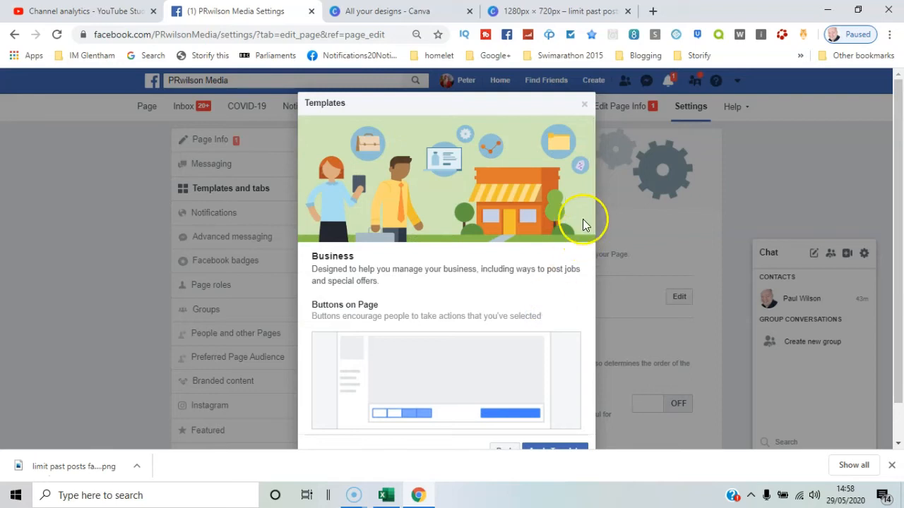
left_click_drag(898, 97, 901, 171)
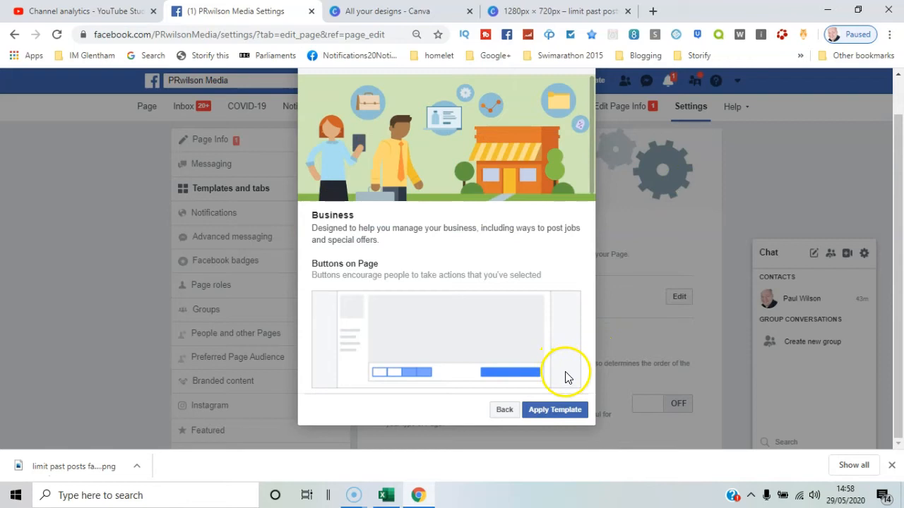
left_click(541, 410)
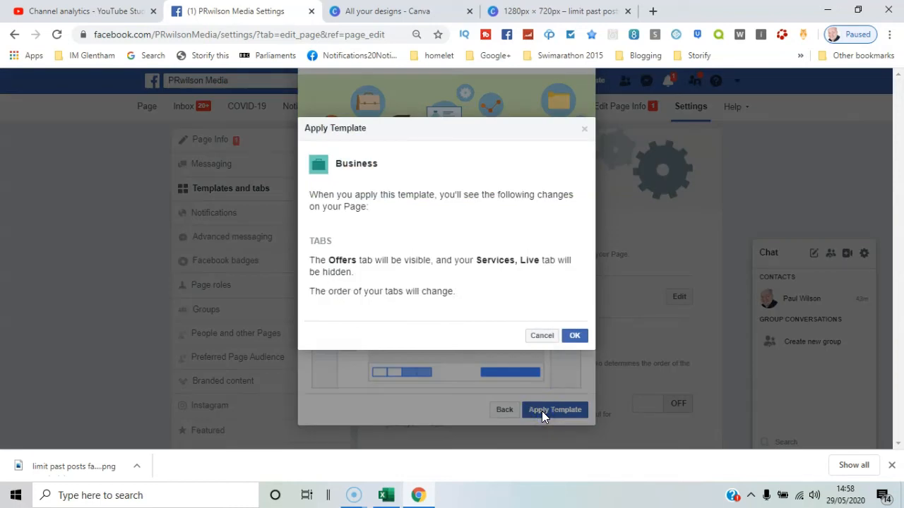
left_click(574, 337)
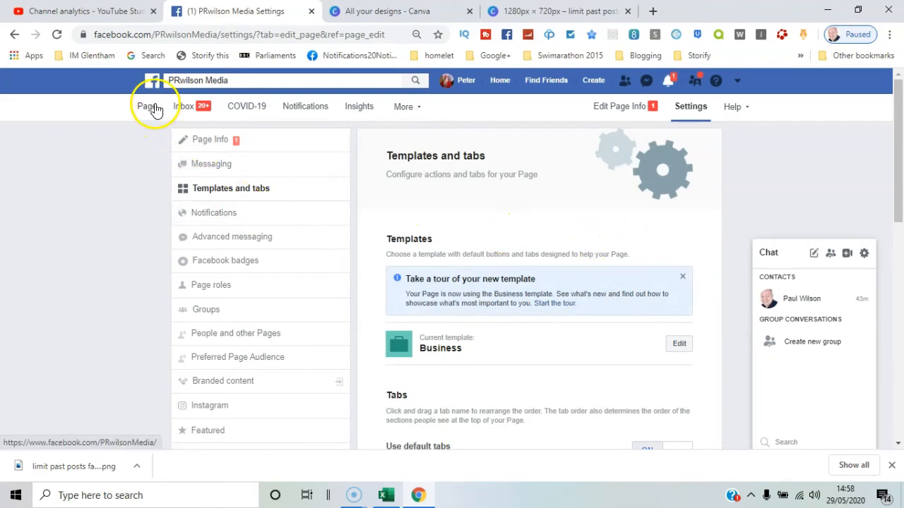
Reorder the page's tabs: About directly below Posts, Jobs below Videos, and Reviews directly below About.
left_click_drag(899, 151, 883, 231)
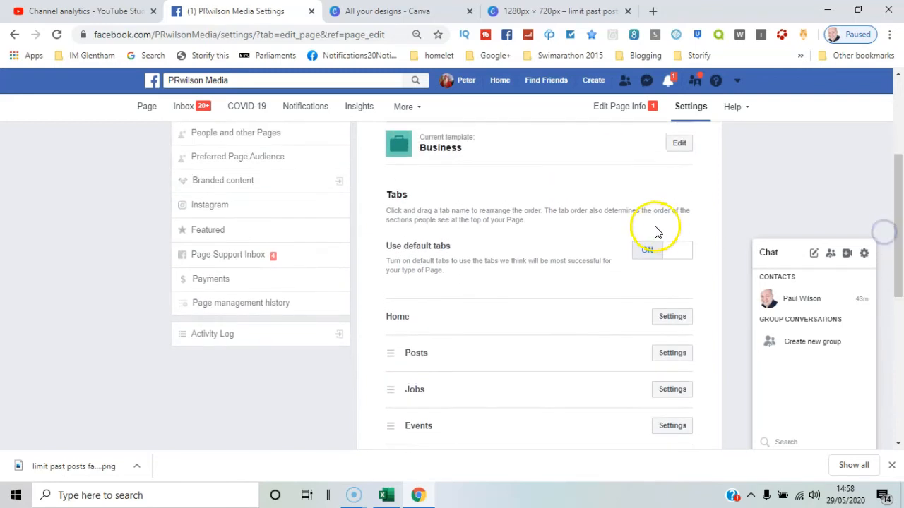
left_click_drag(894, 192, 895, 252)
left_click_drag(424, 426, 419, 232)
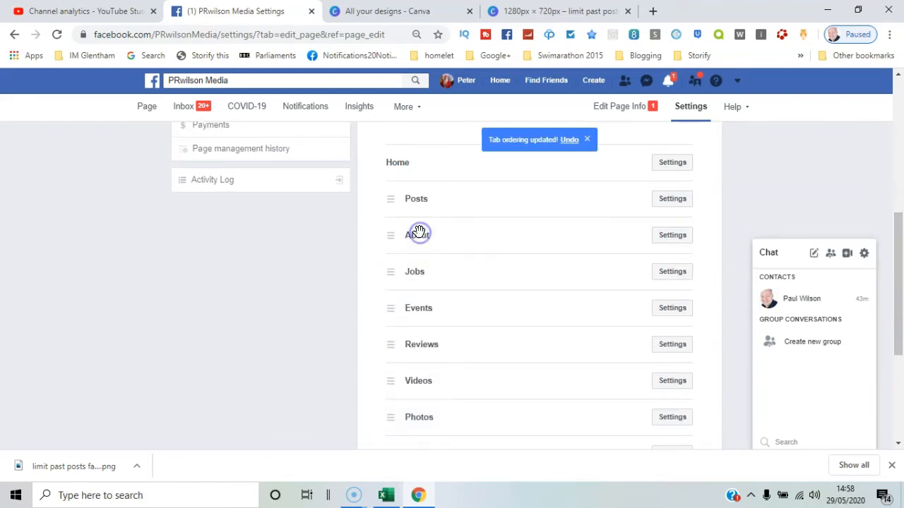
left_click_drag(428, 276, 425, 414)
left_click_drag(423, 329, 418, 258)
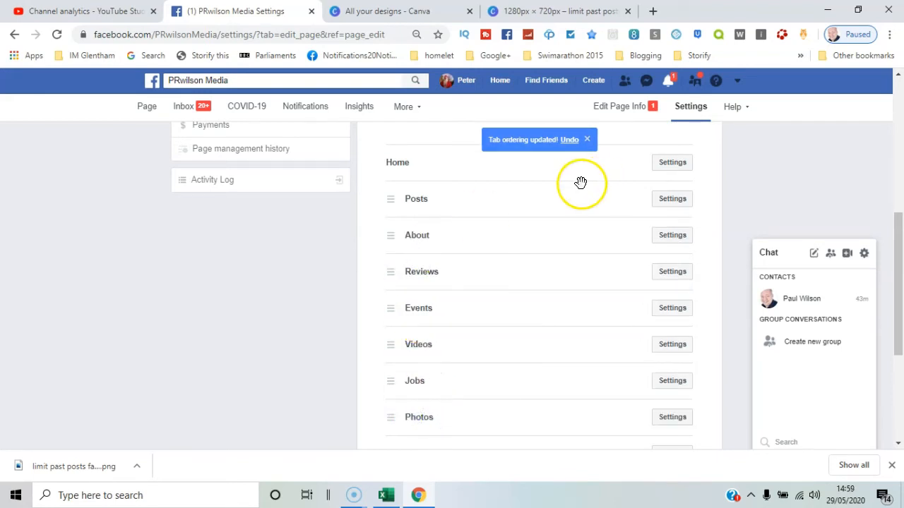
Return to the PRwilson Media page and switch to the new Facebook layout.
left_click(150, 110)
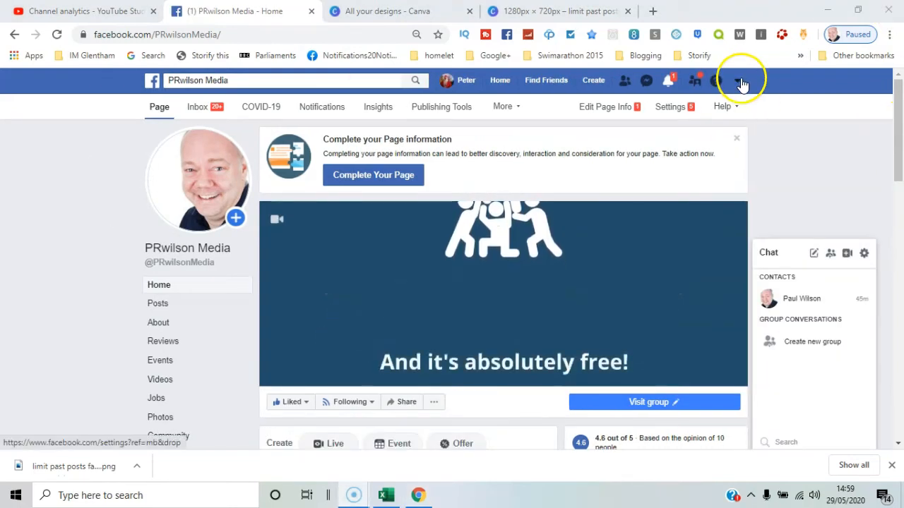
left_click(739, 82)
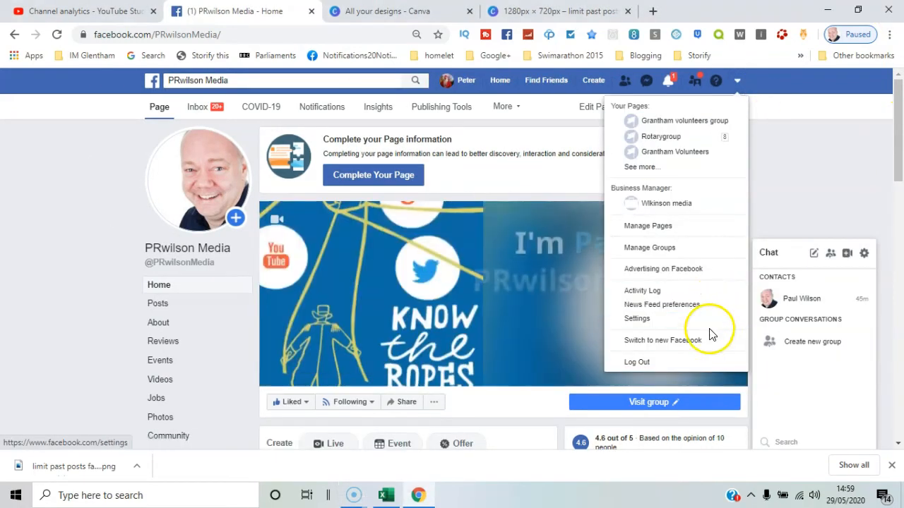
left_click(708, 341)
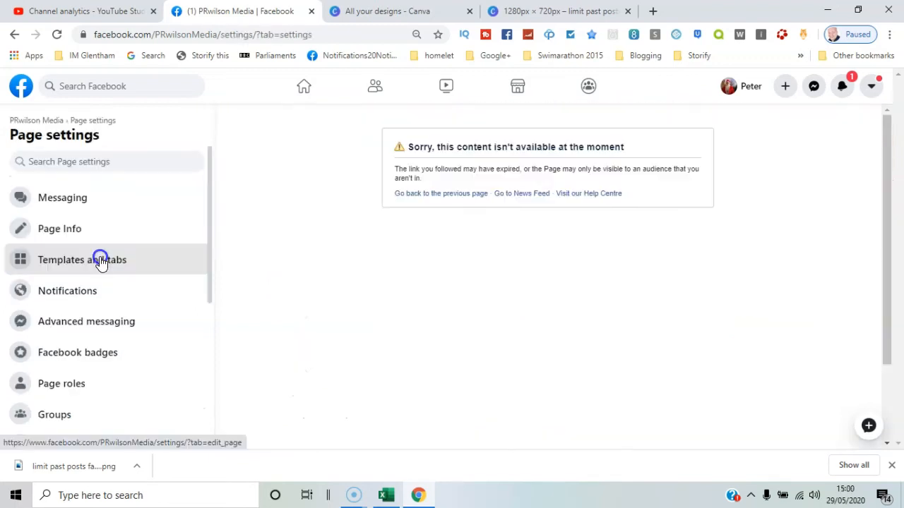
In the page's Templates and tabs settings, turn off the Reviews tab.
left_click(99, 260)
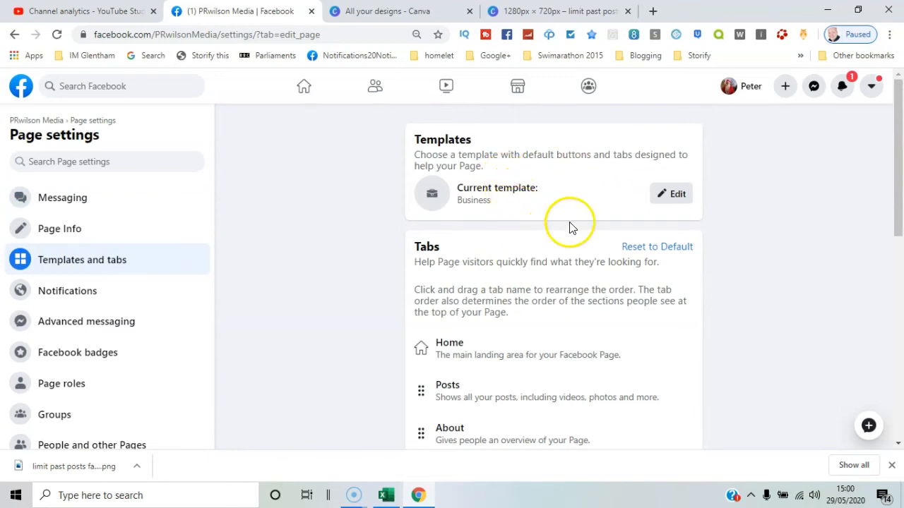
left_click_drag(895, 207, 898, 269)
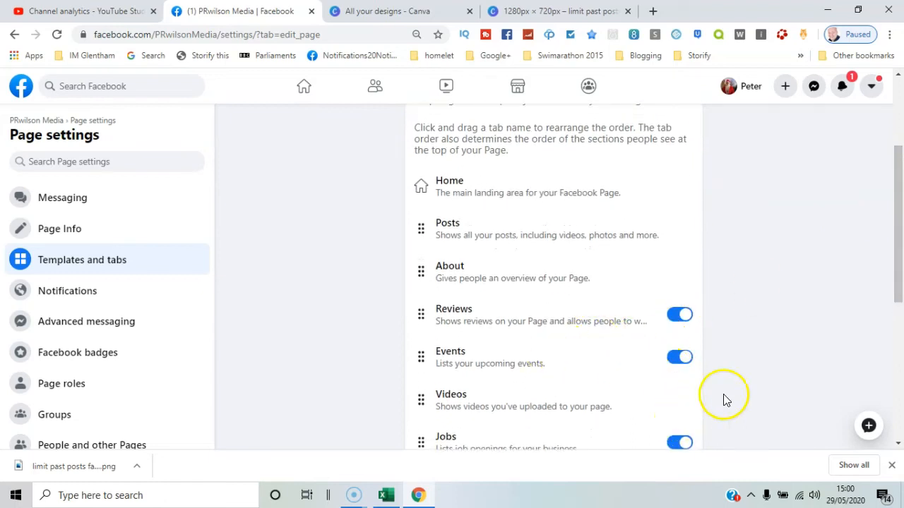
left_click_drag(898, 290, 898, 342)
left_click(680, 188)
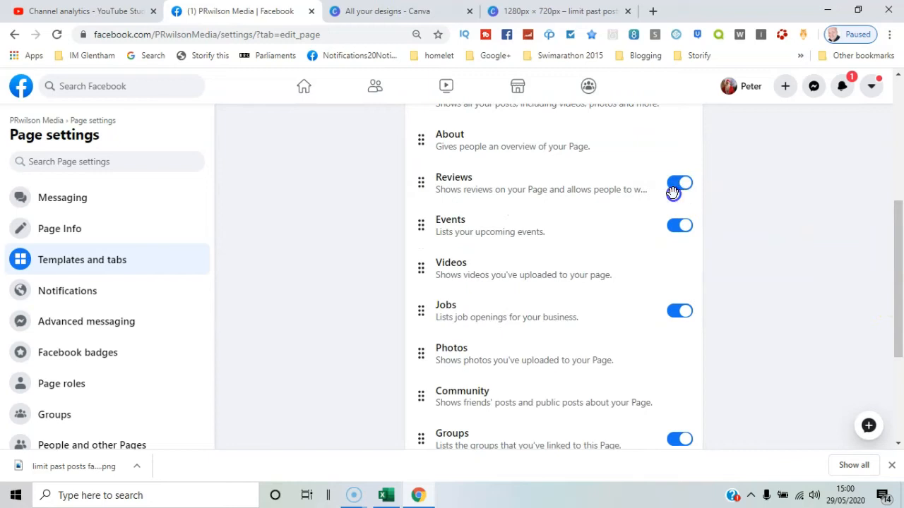
mouse_move(680, 188)
left_mouse_down()
mouse_move(662, 191)
mouse_move(668, 184)
left_mouse_up()
left_click(669, 185)
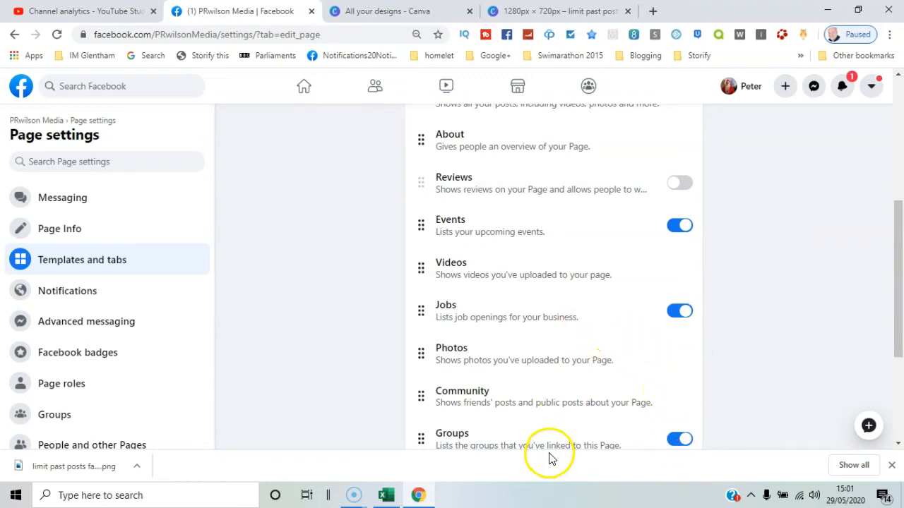
left_click_drag(898, 283, 887, 303)
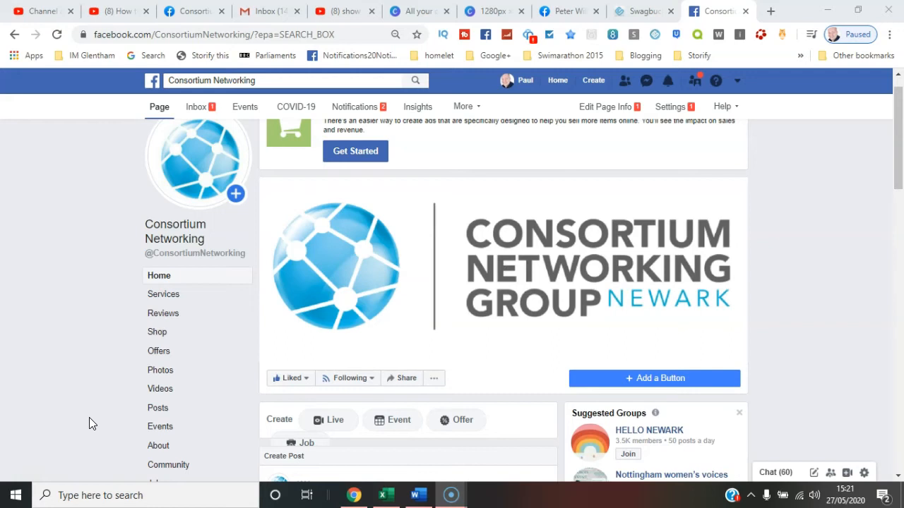
Show the most recent reviews of the Consortium Networking page and like the recommendation as the page.
left_click(180, 316)
left_click_drag(898, 210, 899, 289)
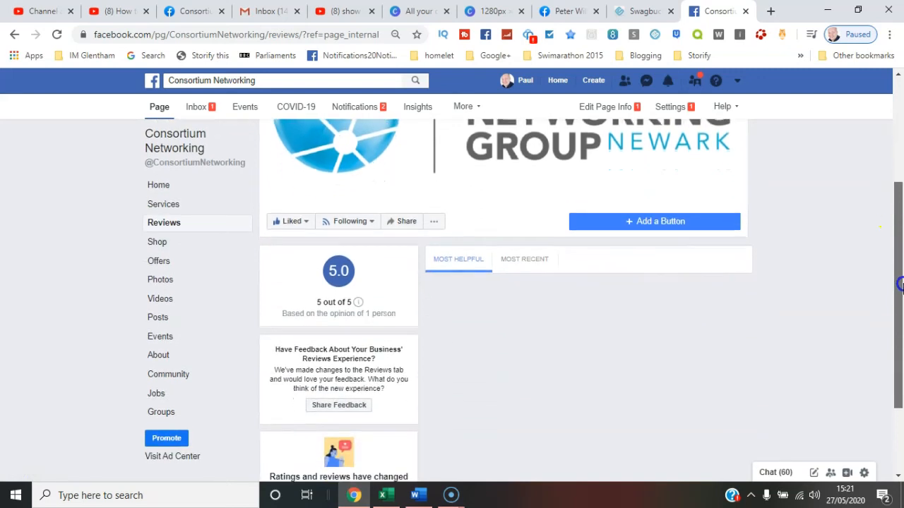
left_click(533, 263)
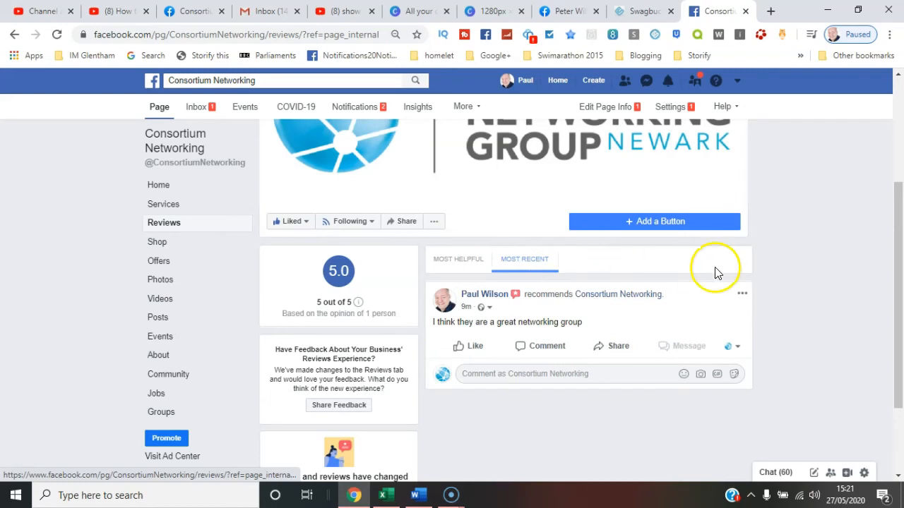
left_click(484, 349)
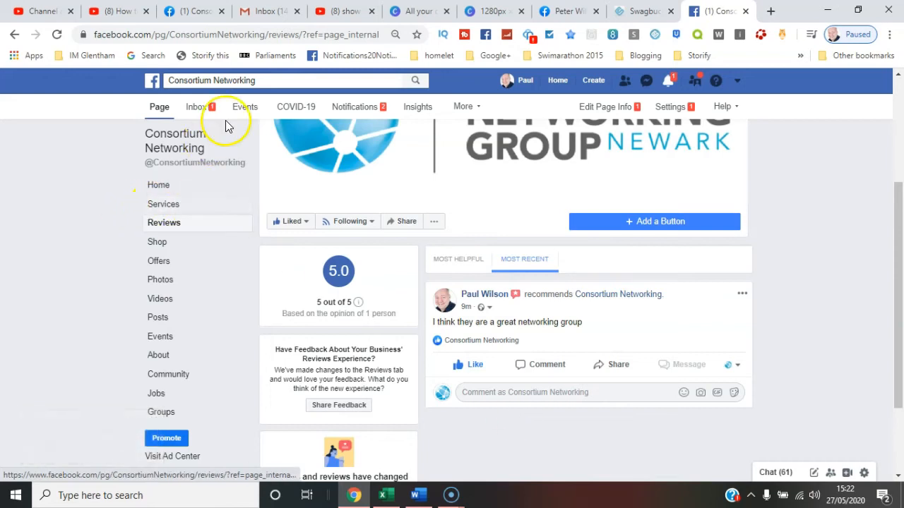
Open the Consortium Networking page's Templates and Tabs settings and check which tabs can be added.
left_click_drag(896, 227, 893, 169)
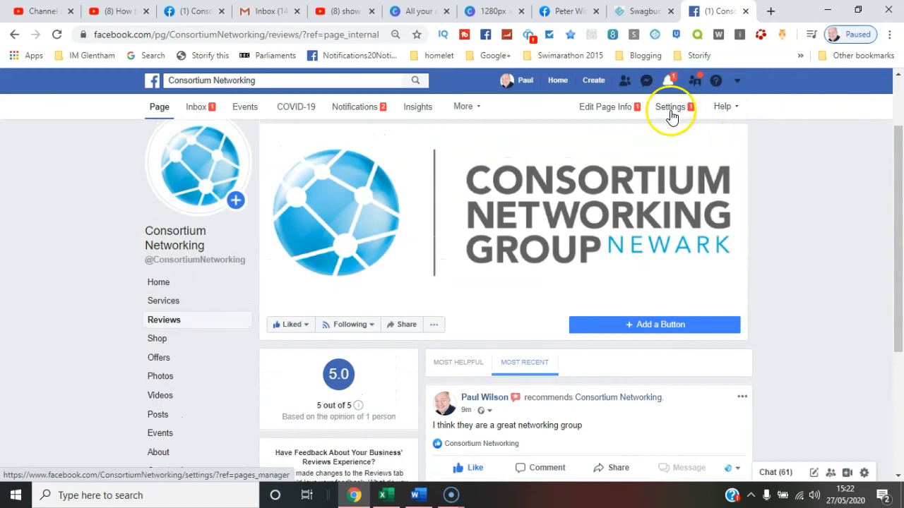
left_click(671, 113)
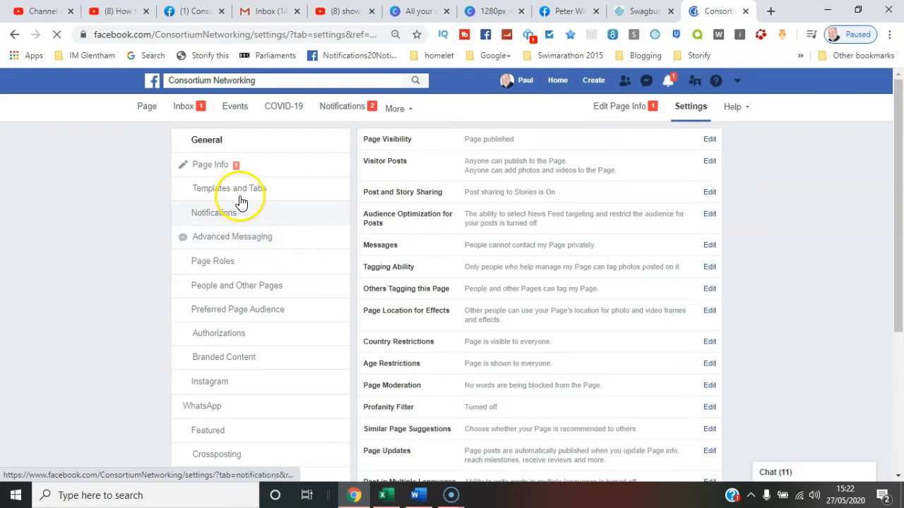
left_click(238, 193)
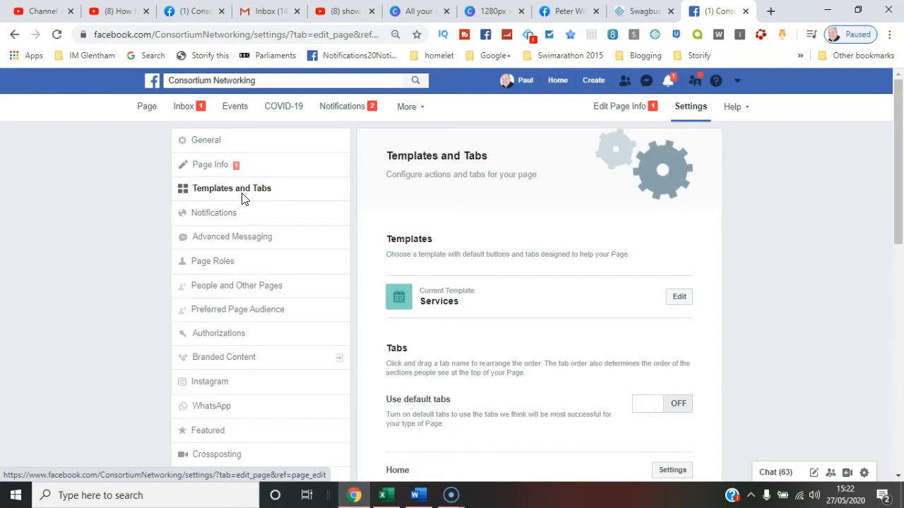
left_click_drag(898, 189, 900, 414)
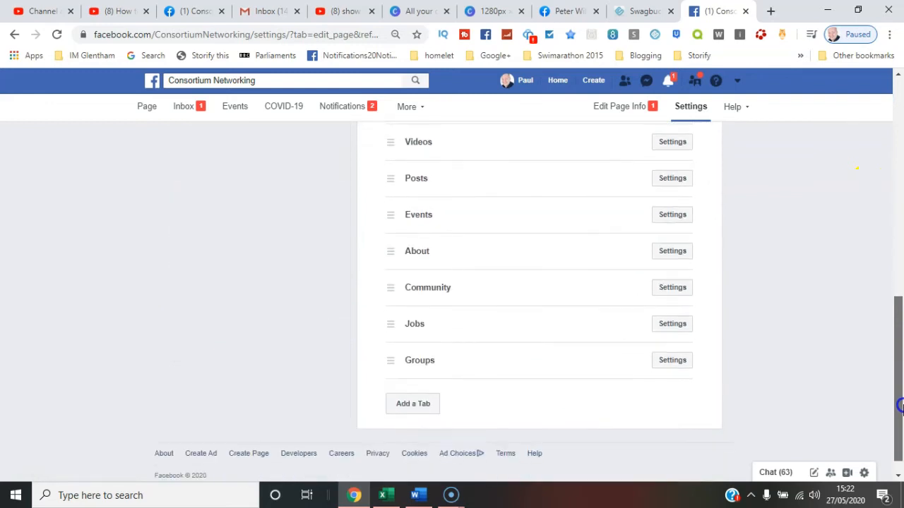
left_click(426, 381)
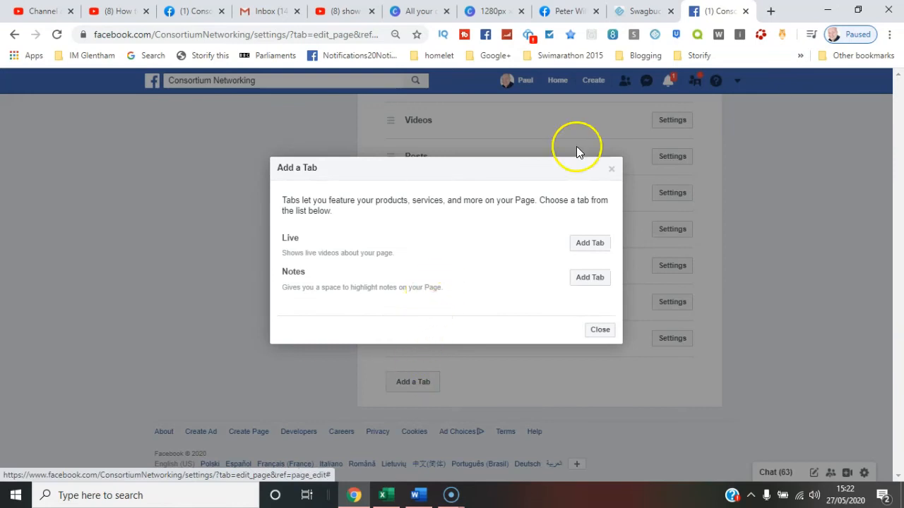
left_click(617, 173)
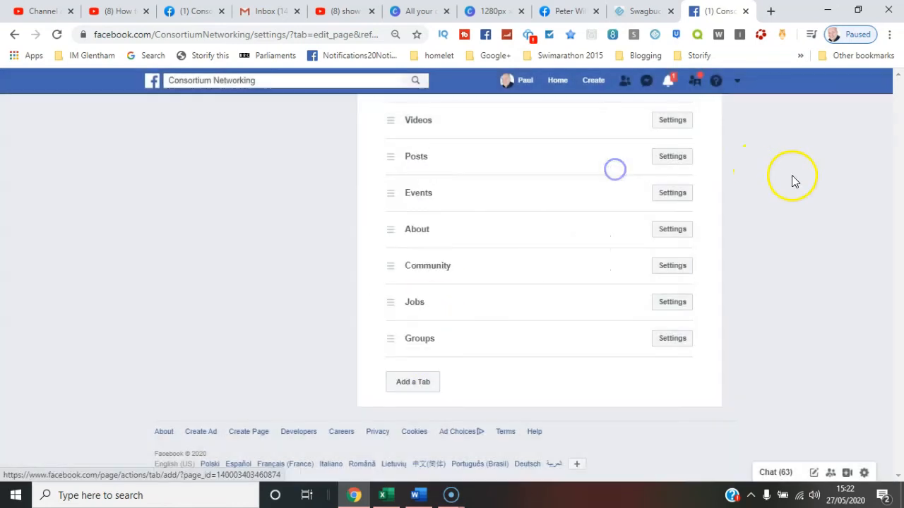
Turn off Show Reviews in the Consortium Networking page's tab settings, save the change and return to the page.
left_click_drag(899, 313, 875, 234)
left_click(672, 225)
left_click(636, 267)
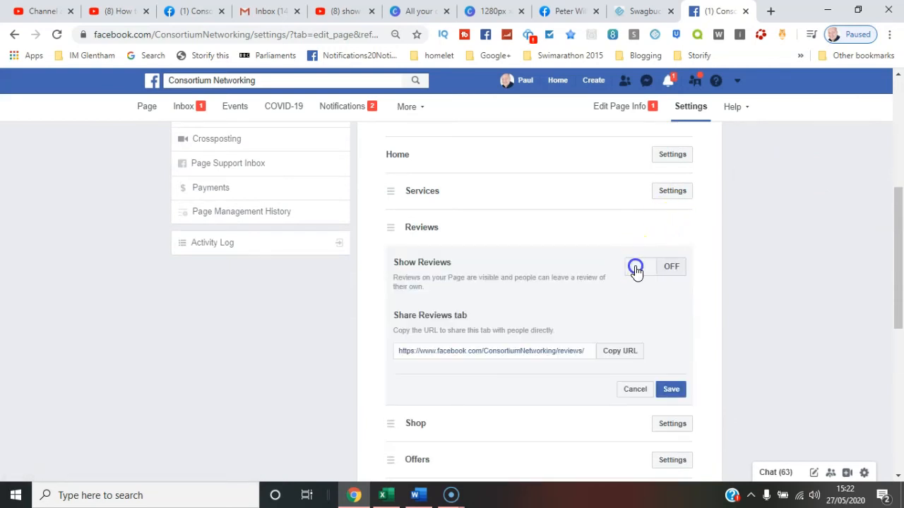
left_click(676, 389)
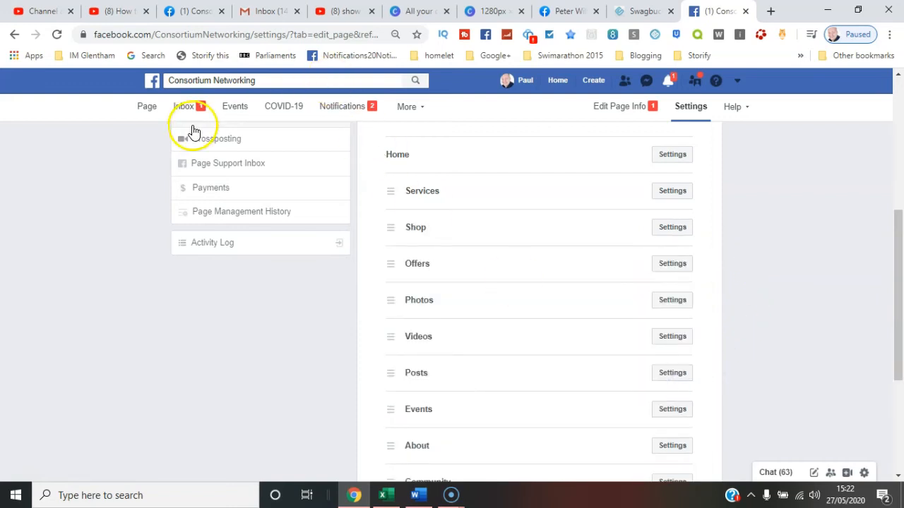
left_click(144, 106)
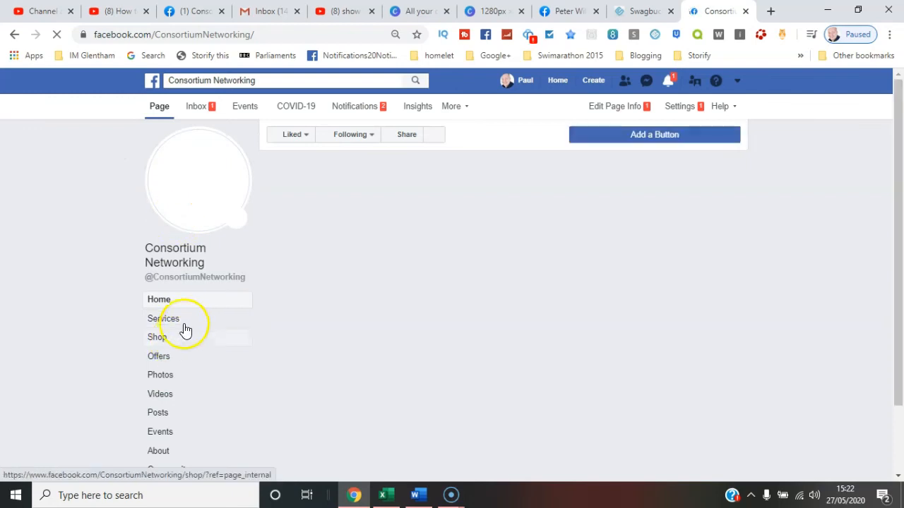
left_click(183, 381)
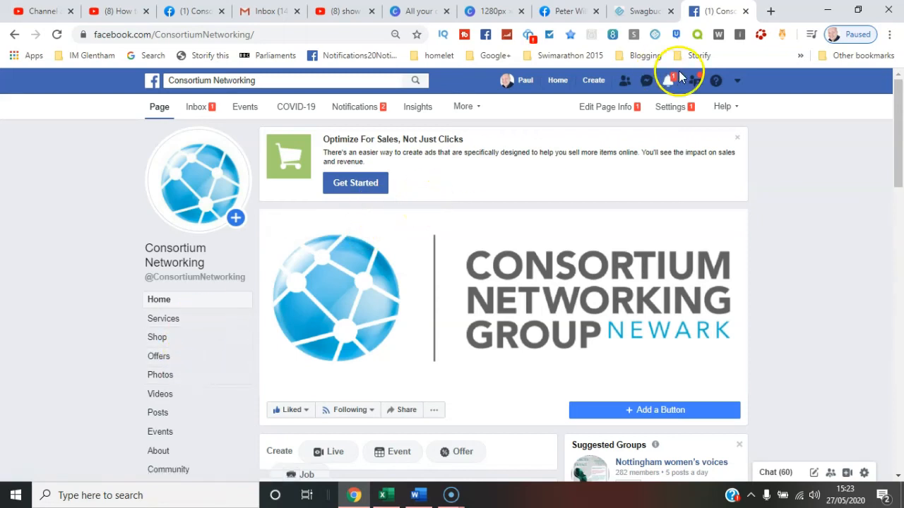
Switch to New Facebook and turn on the Reviews tab in the Consortium Networking page's Templates and Tabs settings.
left_click(737, 82)
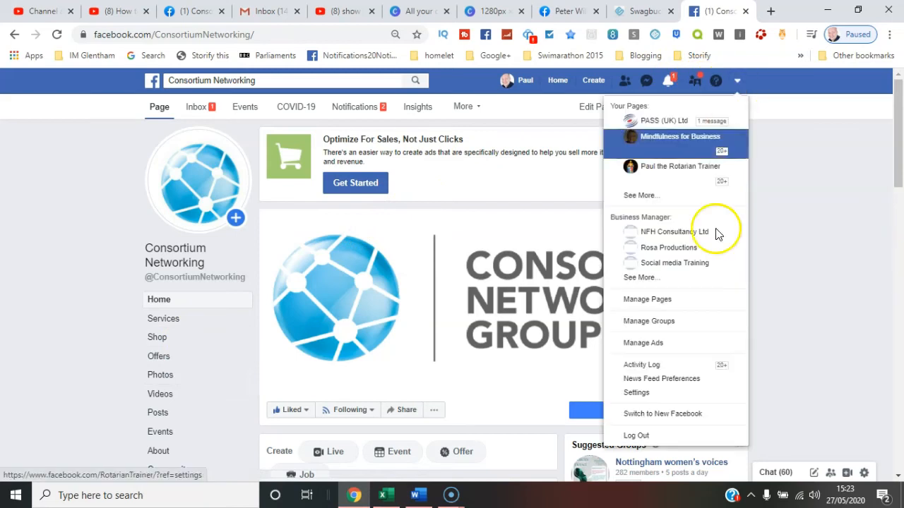
left_click(686, 413)
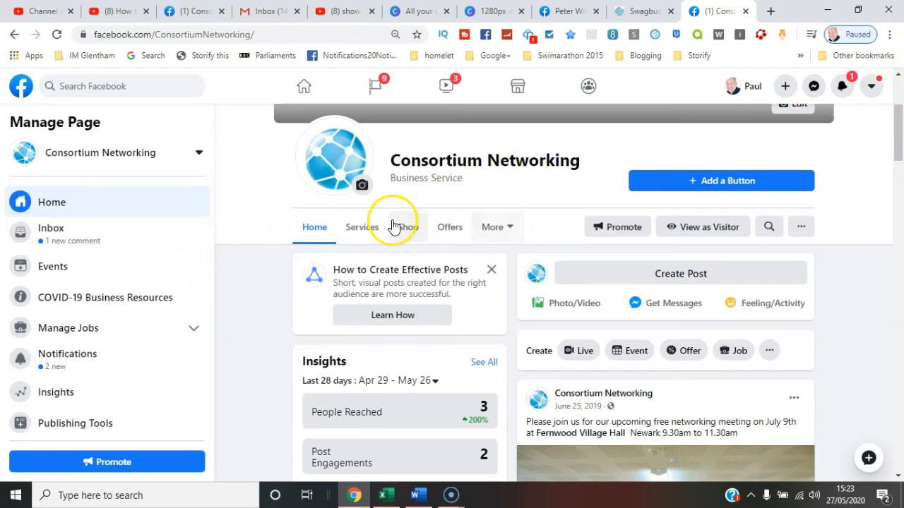
left_click_drag(211, 280, 204, 387)
left_click(71, 434)
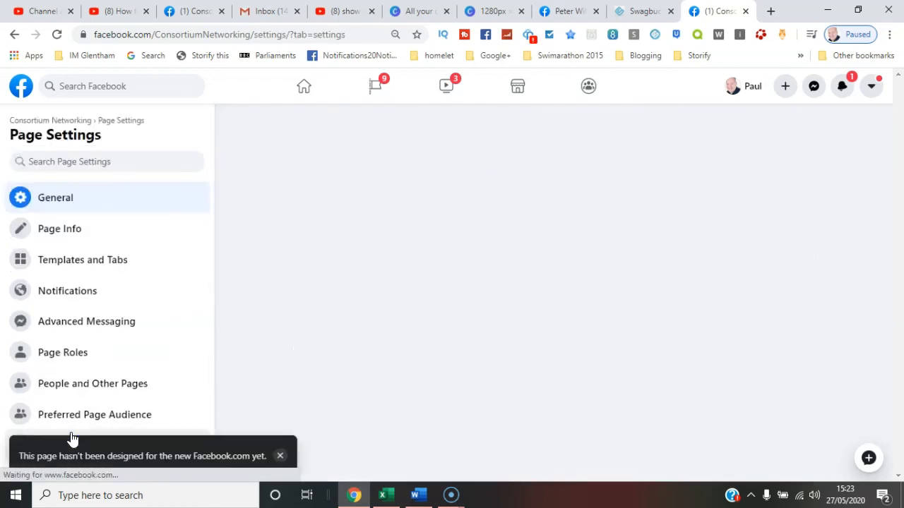
left_click(127, 260)
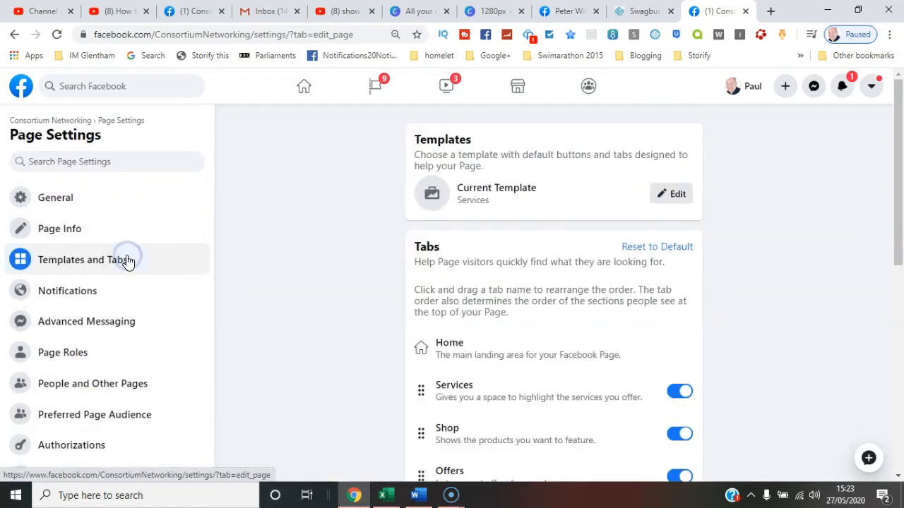
left_click_drag(896, 195, 899, 428)
left_click(691, 413)
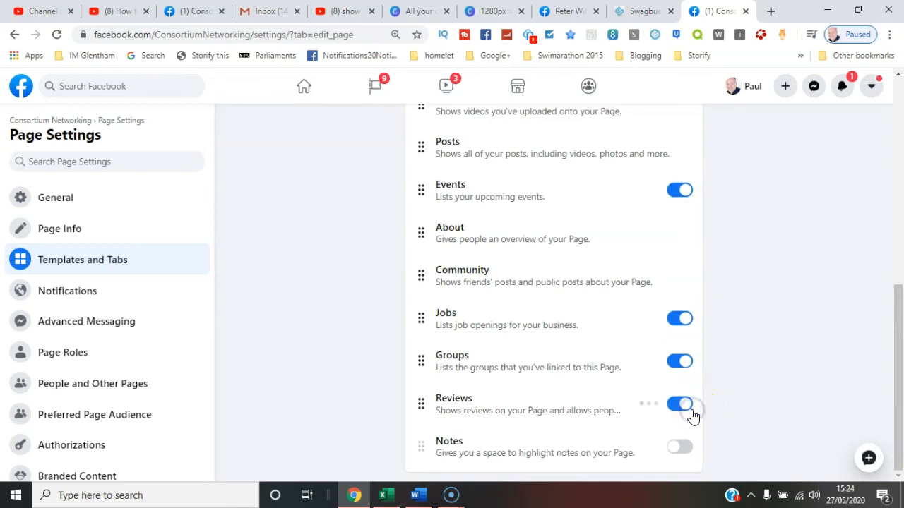
left_click_drag(891, 403, 853, 176)
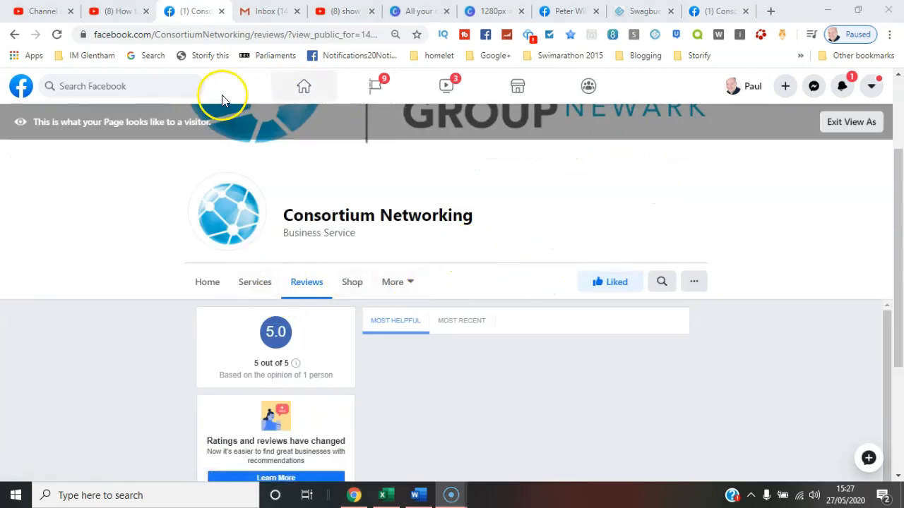
Go to the PRwilson Media page and open its Templates and Tabs settings.
left_click(164, 91)
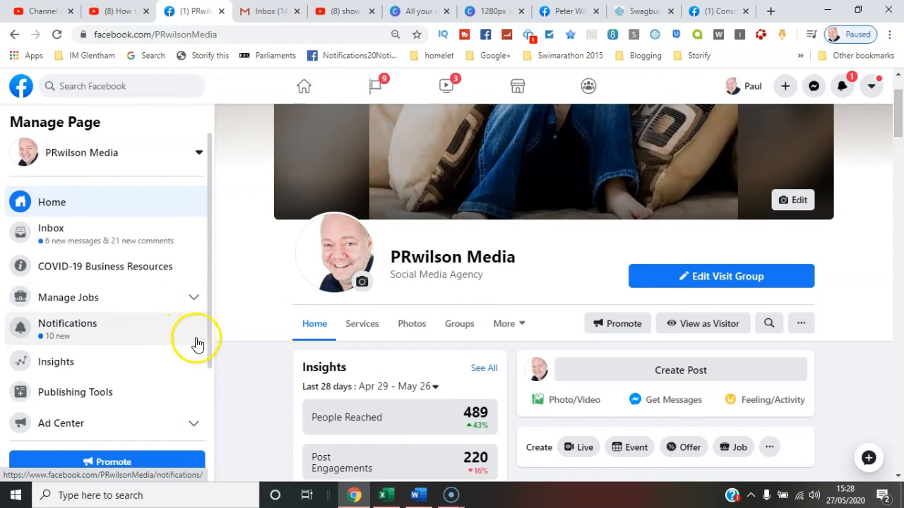
left_click_drag(208, 331, 204, 426)
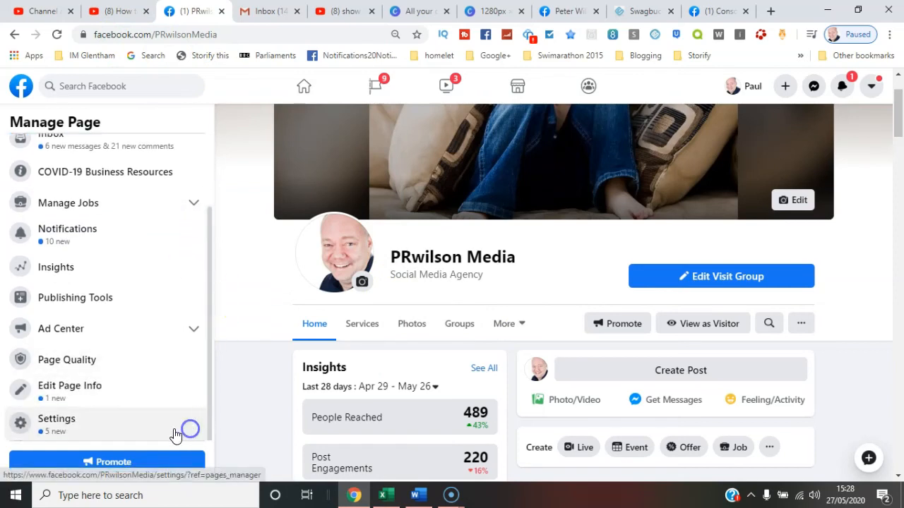
left_click(175, 435)
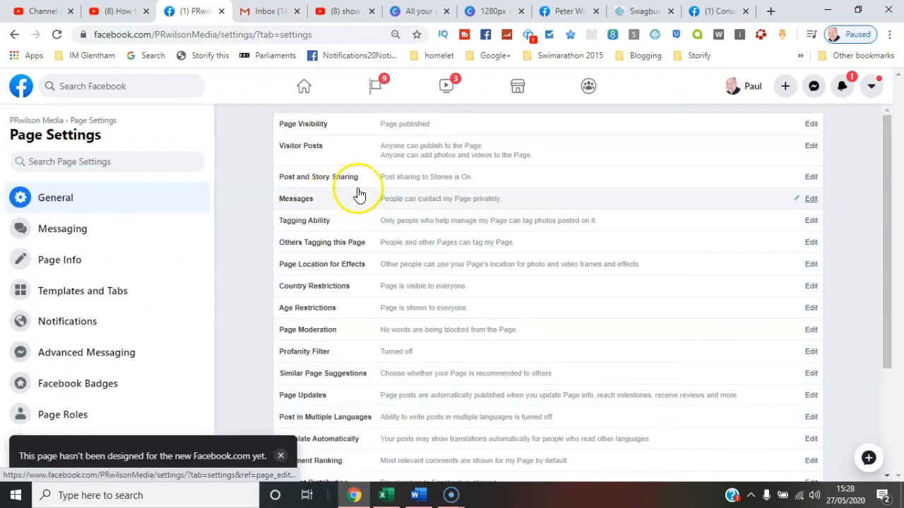
left_click(92, 290)
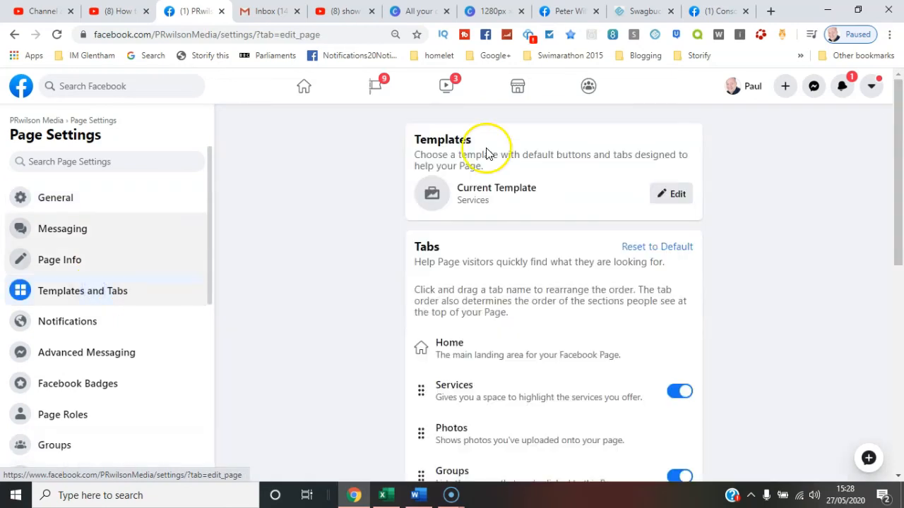
Move the Reviews tab up the tab order so it sits between Posts and Events.
left_click_drag(898, 137, 902, 346)
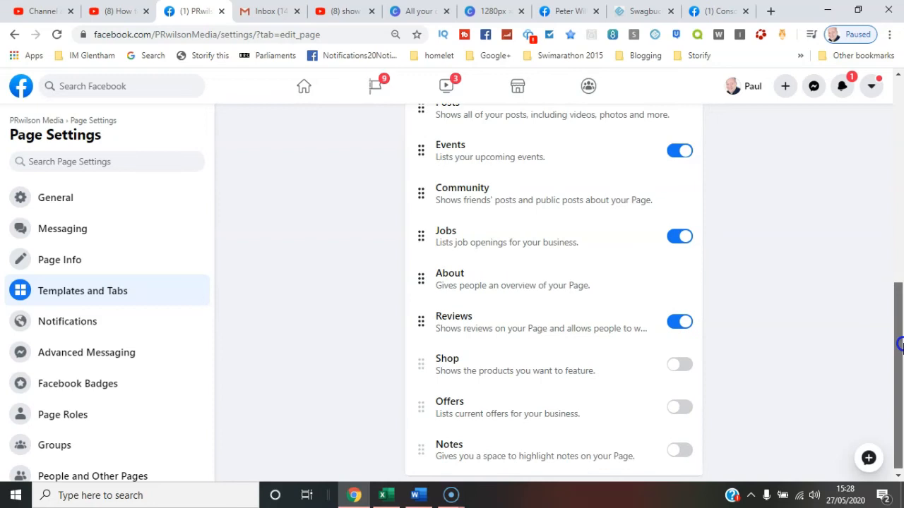
left_click_drag(601, 331, 599, 133)
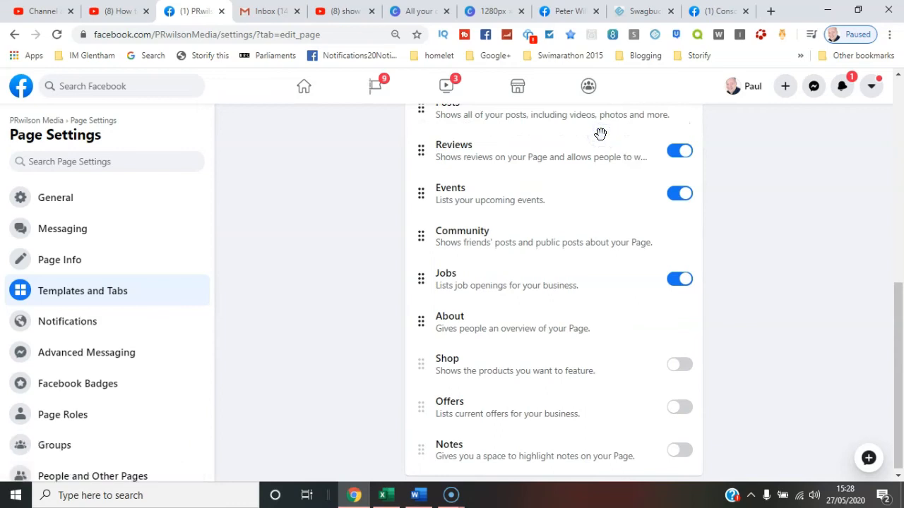
left_click_drag(899, 312, 894, 222)
left_click_drag(572, 326, 577, 199)
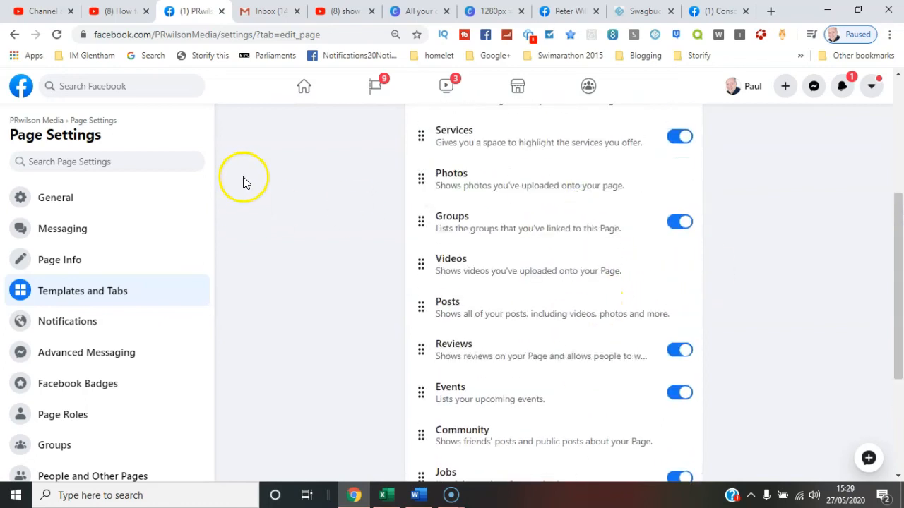
Return to the PRwilson Media page and look through its reviews section.
left_click(42, 121)
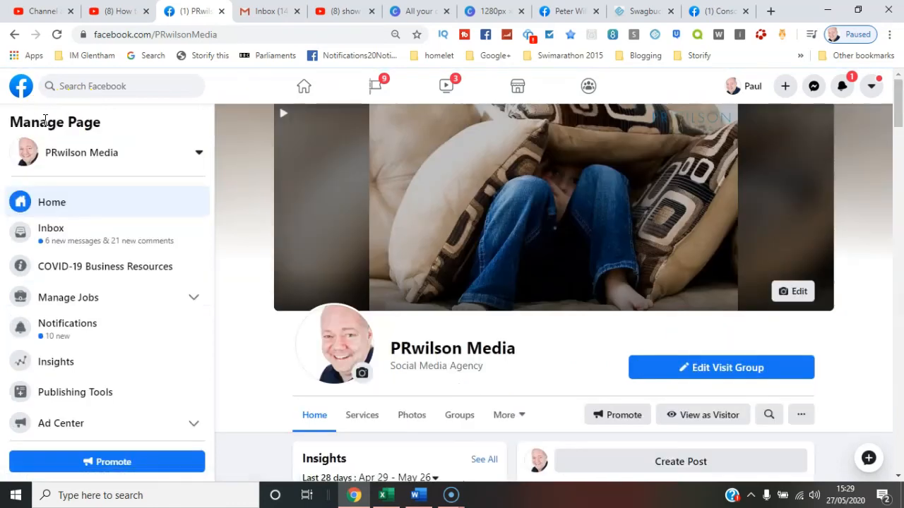
left_click(522, 416)
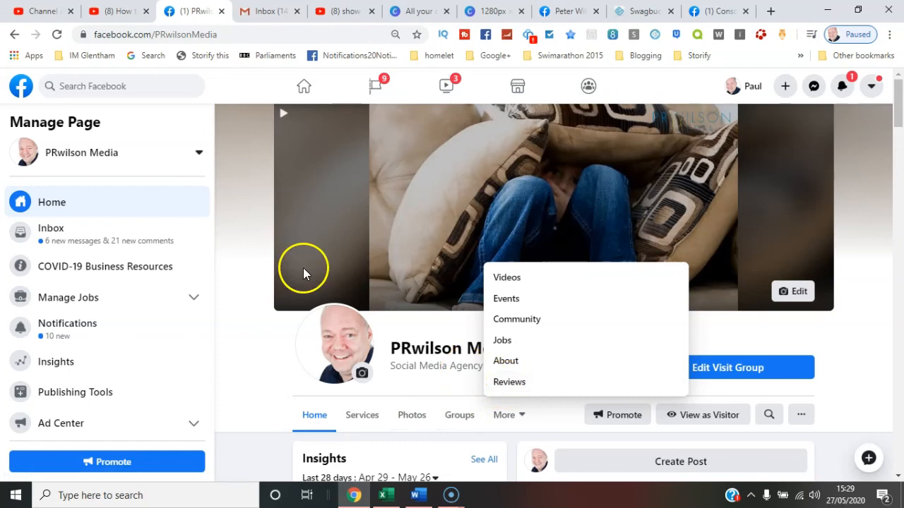
left_click(509, 382)
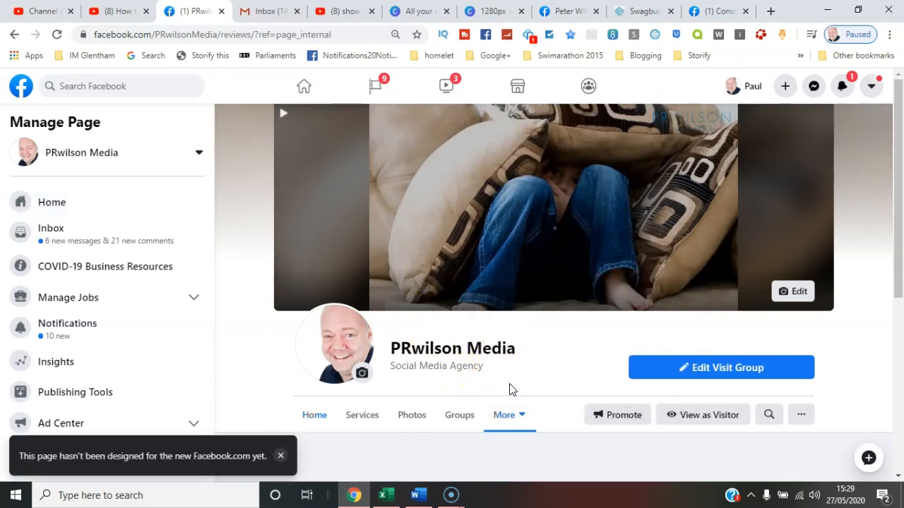
left_click_drag(898, 194, 901, 365)
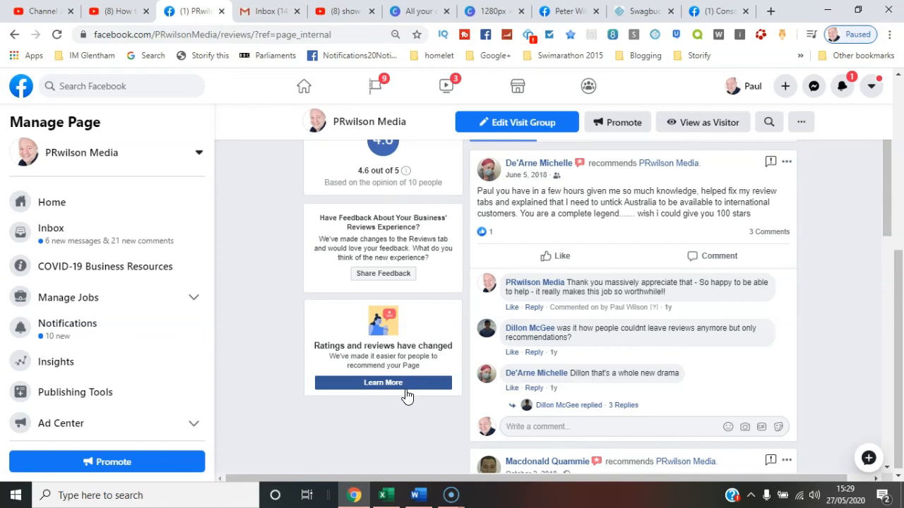
Switch to Classic Facebook and open the Instagram section of the PRwilson Media page's settings.
left_click(871, 86)
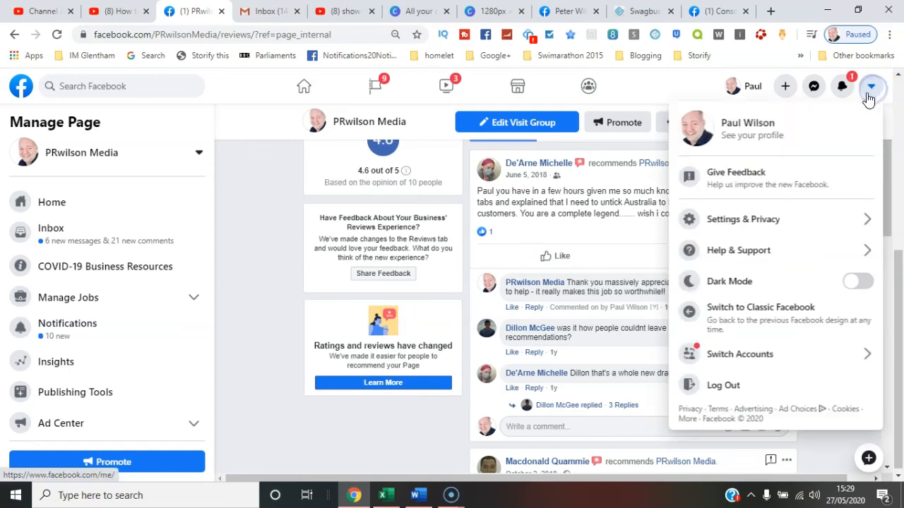
left_click(782, 311)
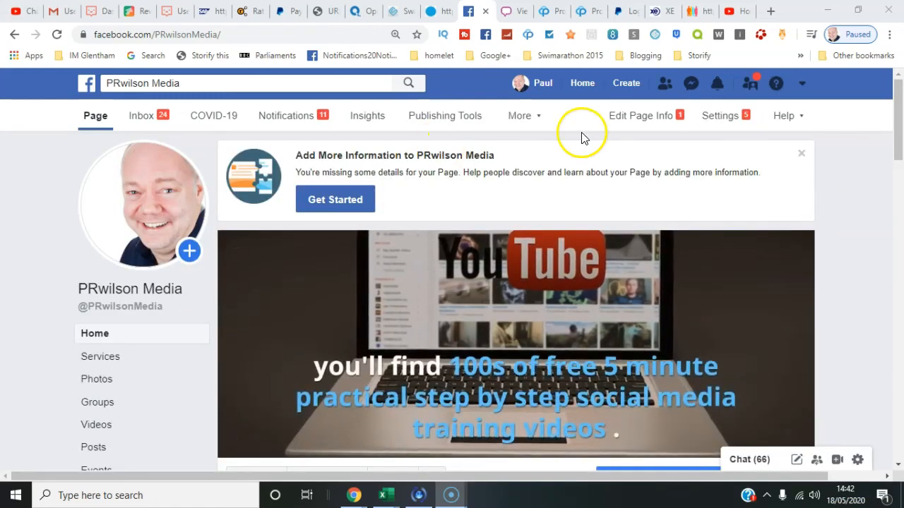
left_click(711, 126)
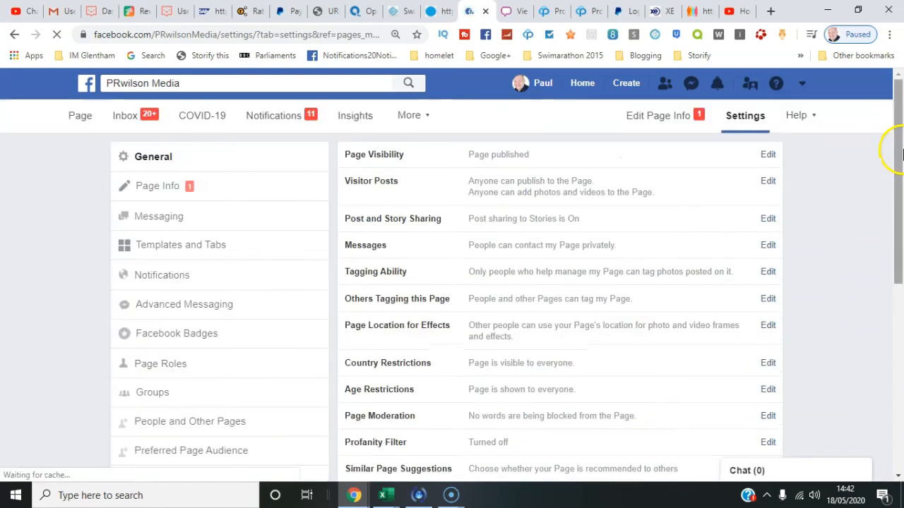
left_click_drag(901, 156, 900, 225)
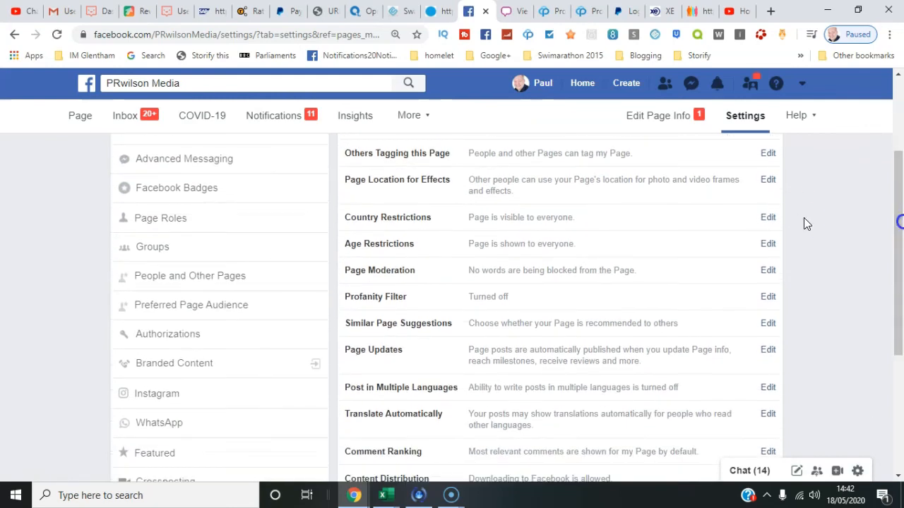
left_click(177, 397)
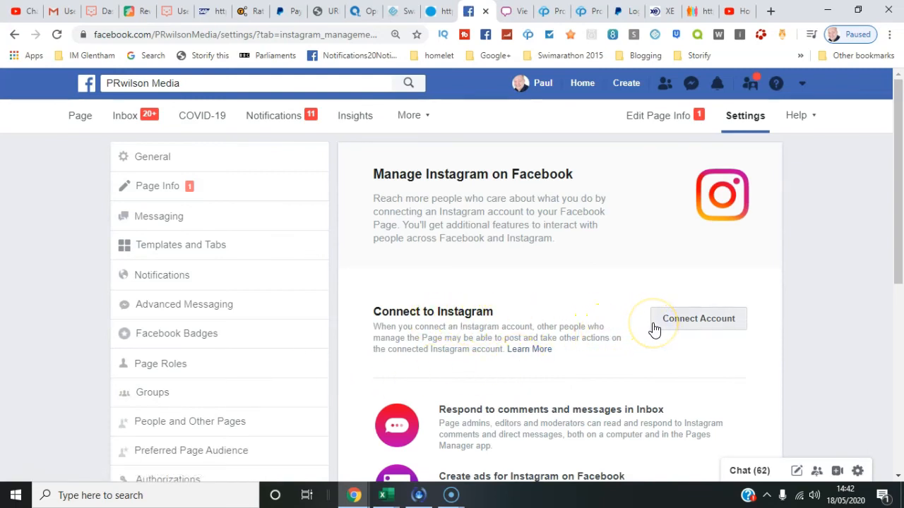
Open the help article on what happens when a Facebook Page and Instagram account are connected, then return to the Instagram settings.
left_click(680, 325)
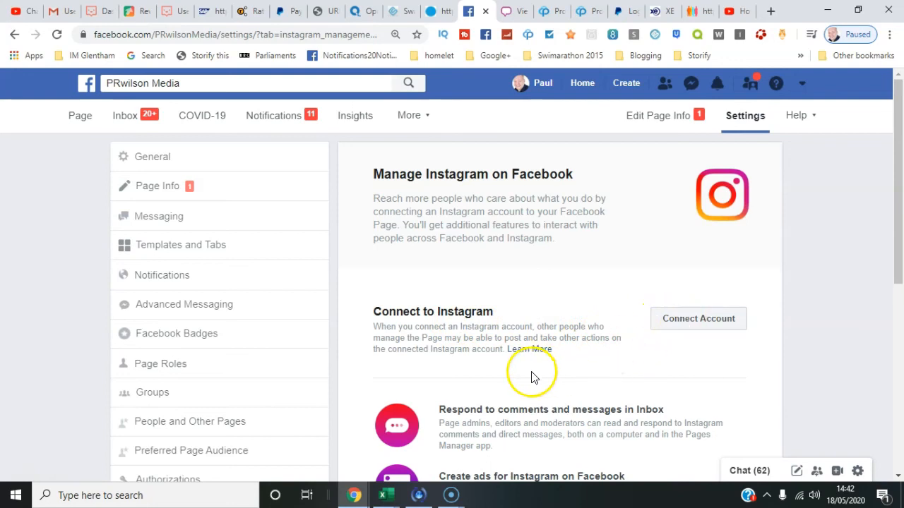
double_click(535, 351)
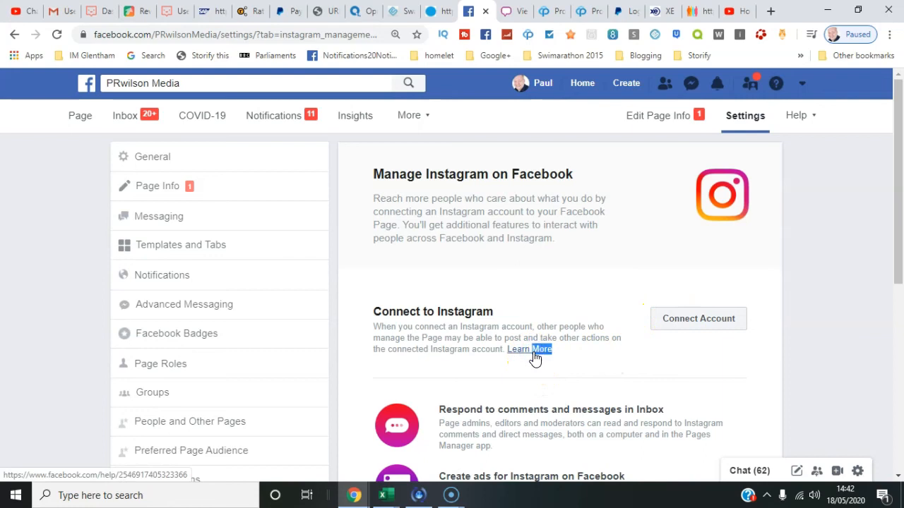
left_click(534, 356)
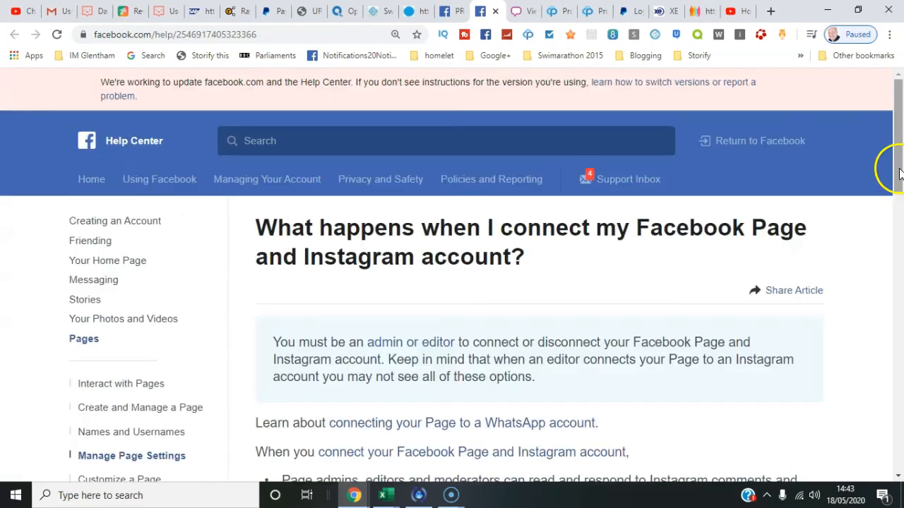
left_click_drag(900, 165, 895, 97)
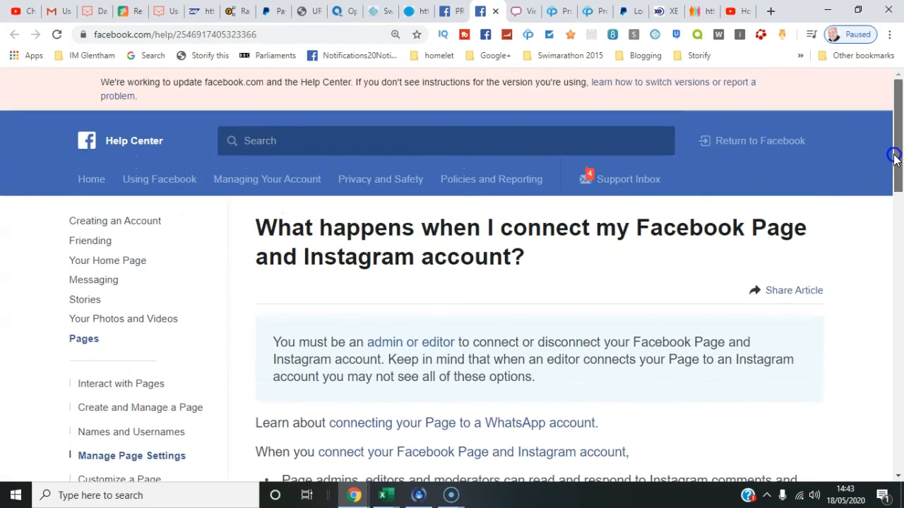
left_click(452, 12)
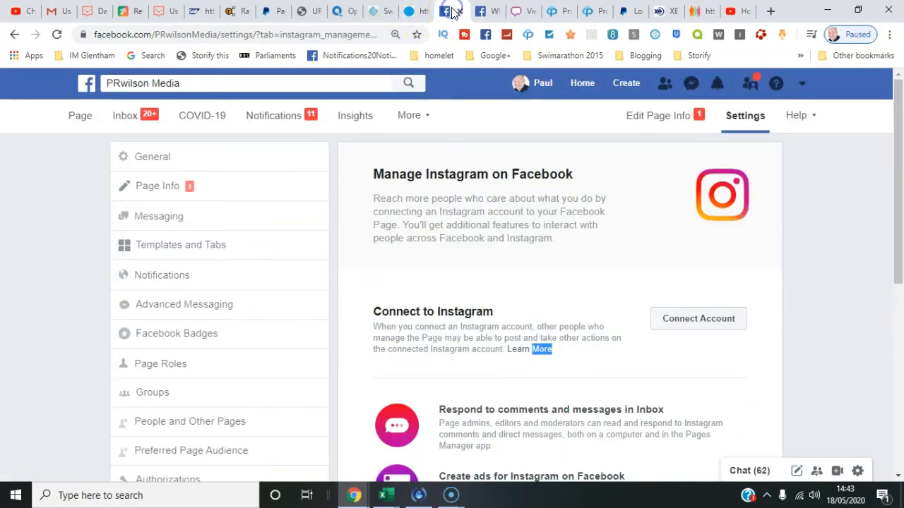
Connect the Instagram account to the page by logging in with the prefilled credentials, and review the Instagram settings.
left_click(715, 323)
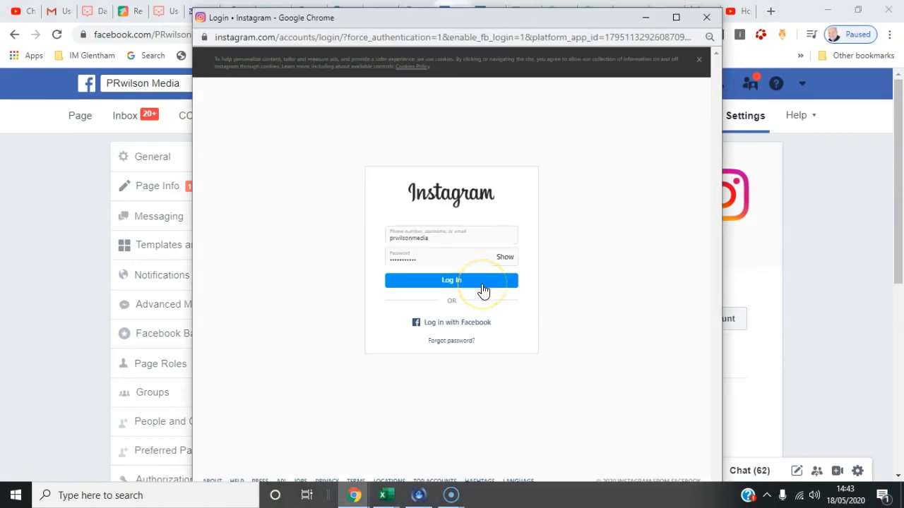
left_click(483, 289)
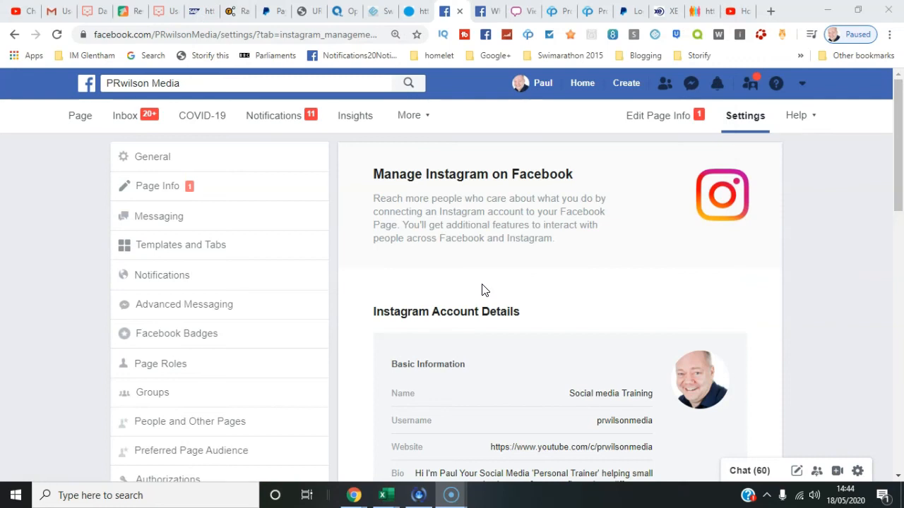
left_click_drag(897, 172, 900, 396)
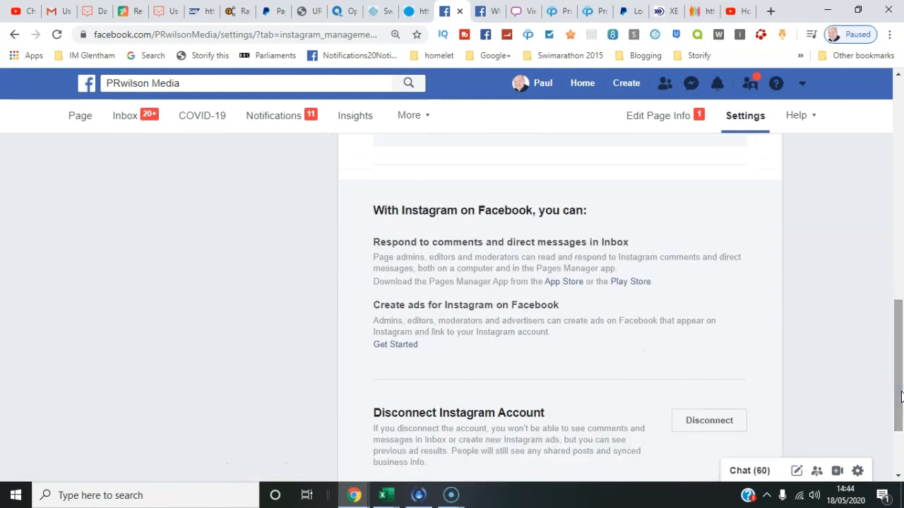